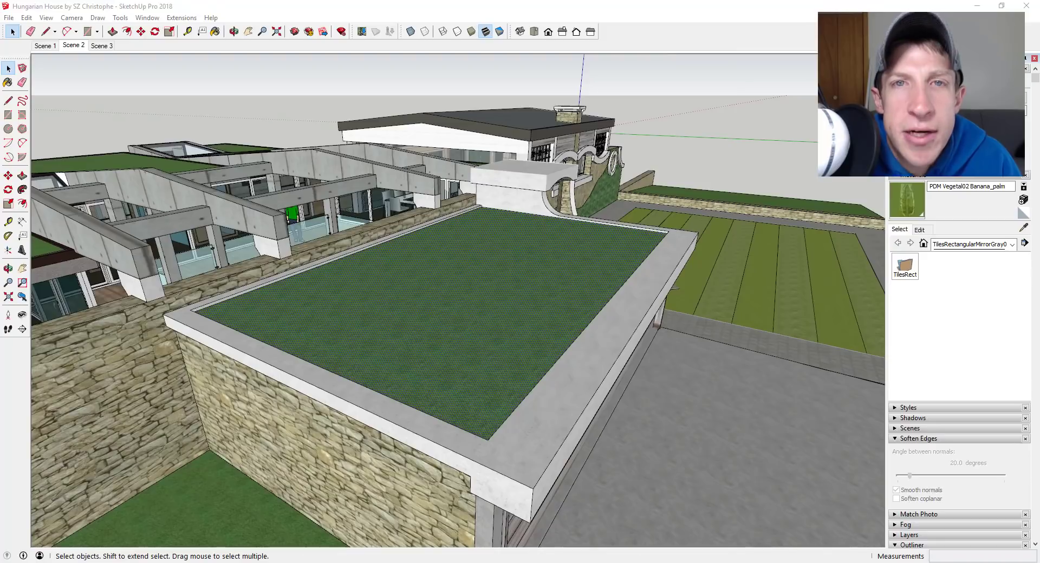
- Look over the whole house model from several sides, including its green roofs, waterfront terrace and lawn
left_click(650, 303)
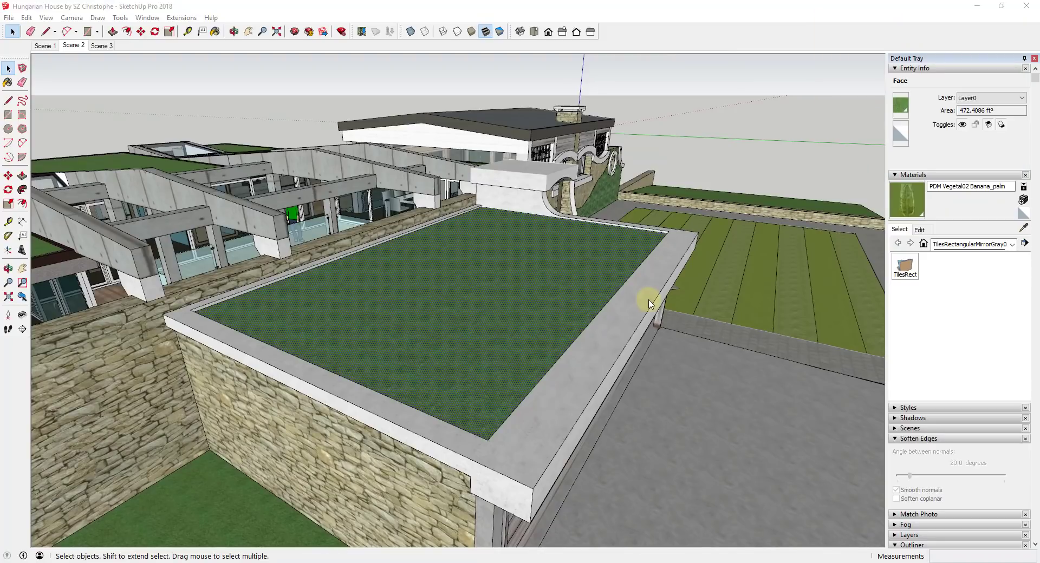
middle_click_drag(664, 298, 632, 294)
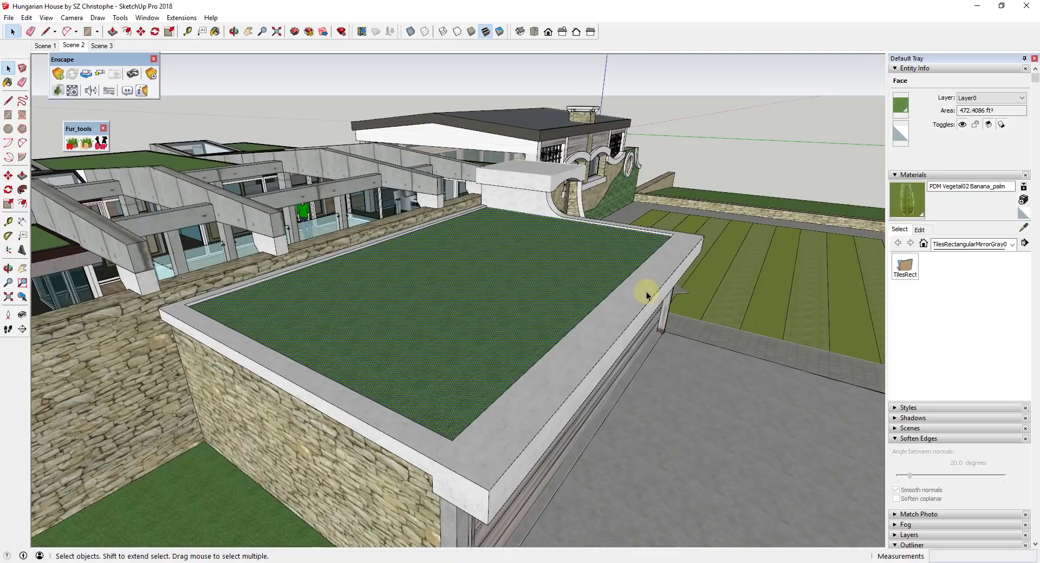
scroll(633, 255, "down", 8)
middle_click_drag(667, 248, 772, 164)
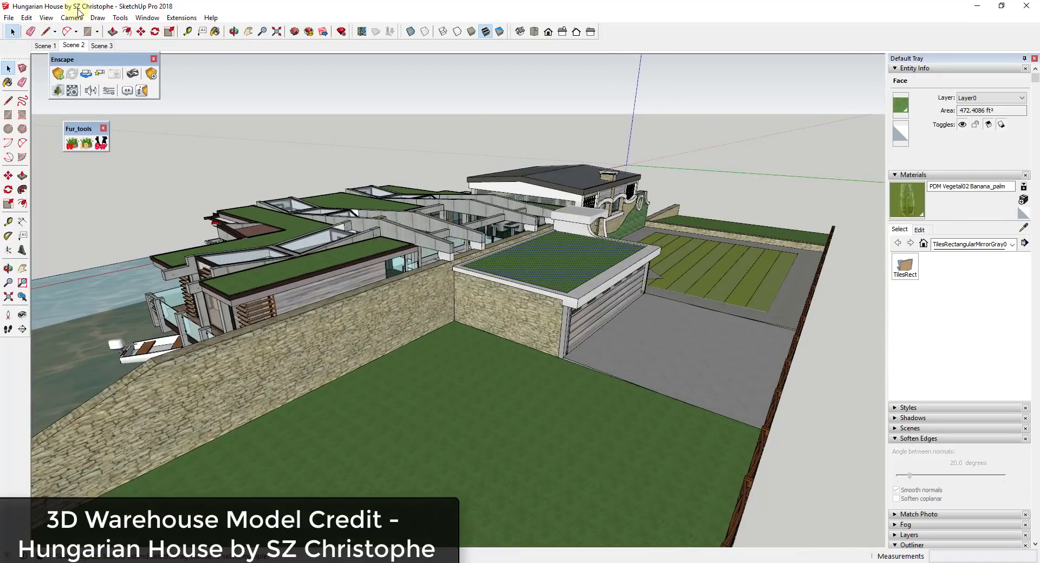
mouse_move(806, 269)
middle_mouse_down()
mouse_move(782, 270)
mouse_move(796, 268)
middle_mouse_up()
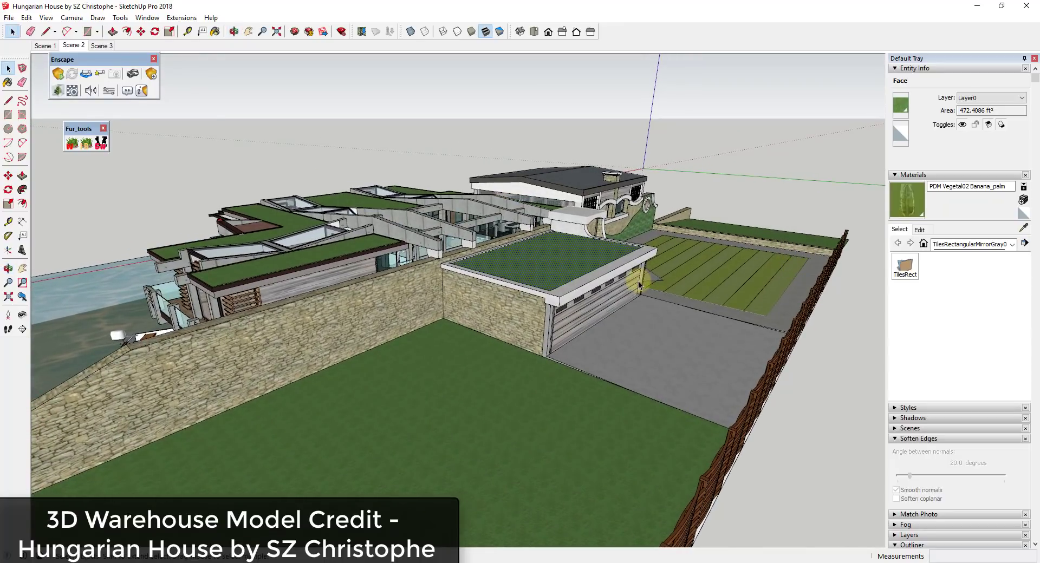
scroll(639, 284, "up", 3)
middle_click_drag(559, 292, 699, 305)
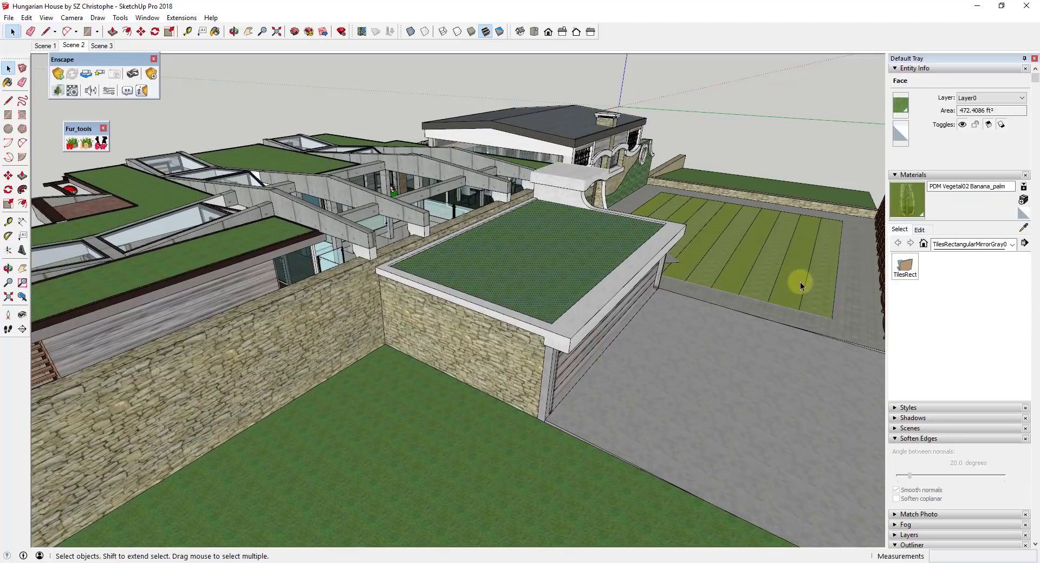
scroll(694, 286, "down", 6)
middle_click_drag(422, 303, 914, 275)
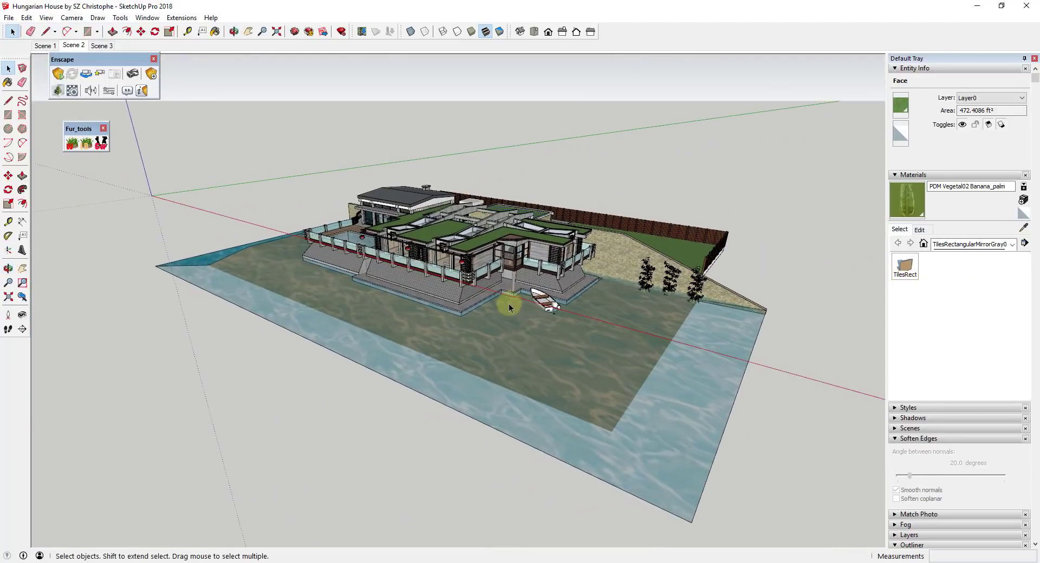
scroll(453, 237, "up", 3)
scroll(452, 235, "up", 4)
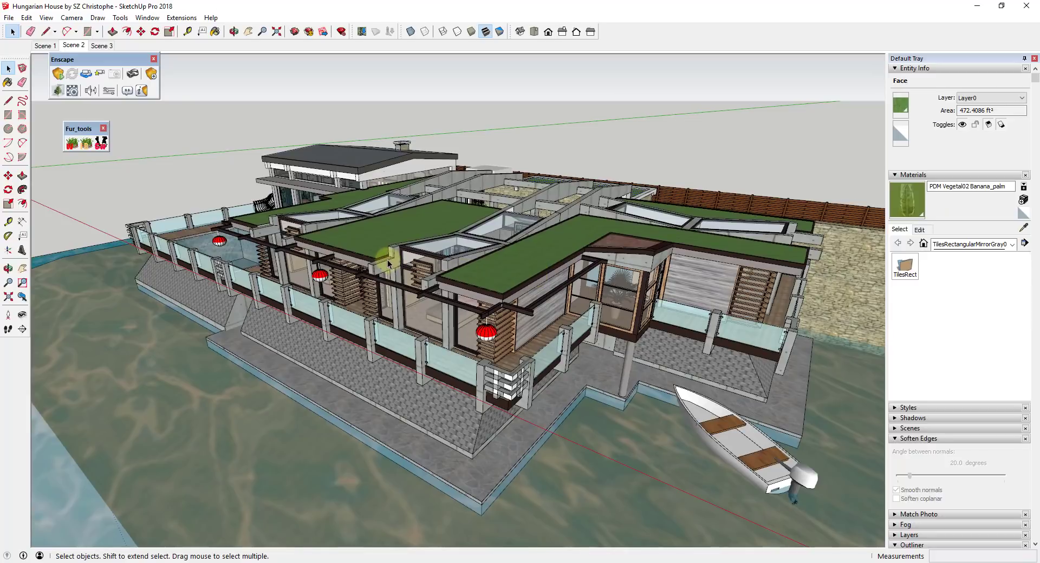
middle_click_drag(764, 208, 304, 237)
scroll(304, 237, "down", 5)
scroll(611, 267, "up", 6)
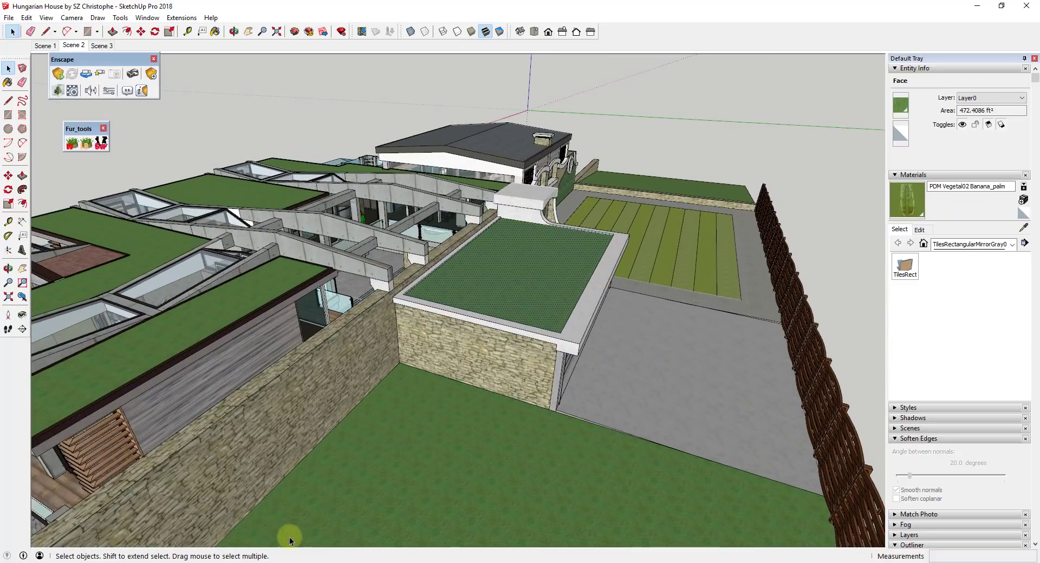
scroll(428, 374, "down", 2)
scroll(427, 374, "down", 3)
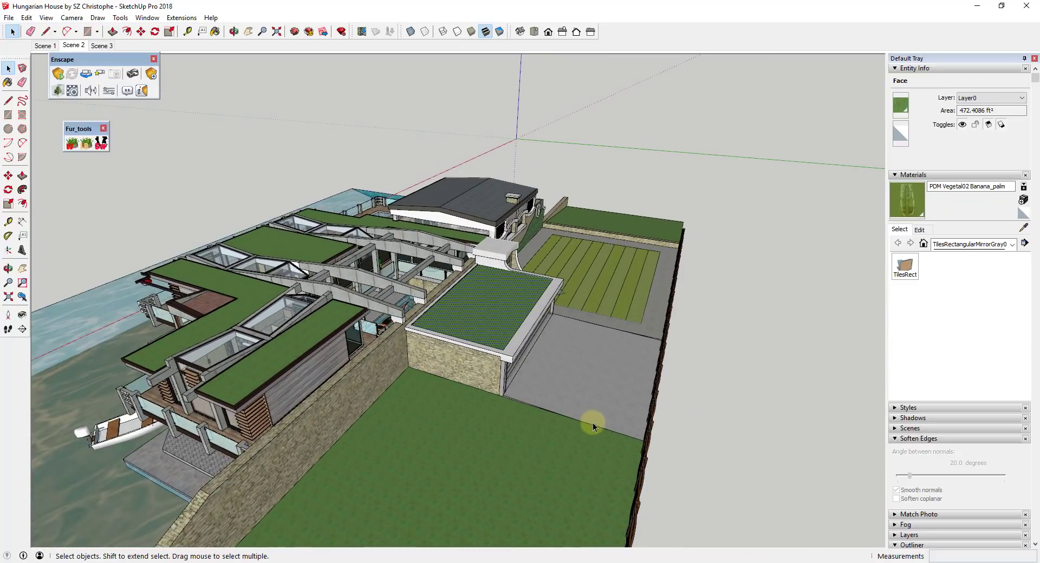
scroll(621, 359, "down", 1)
scroll(570, 444, "up", 4)
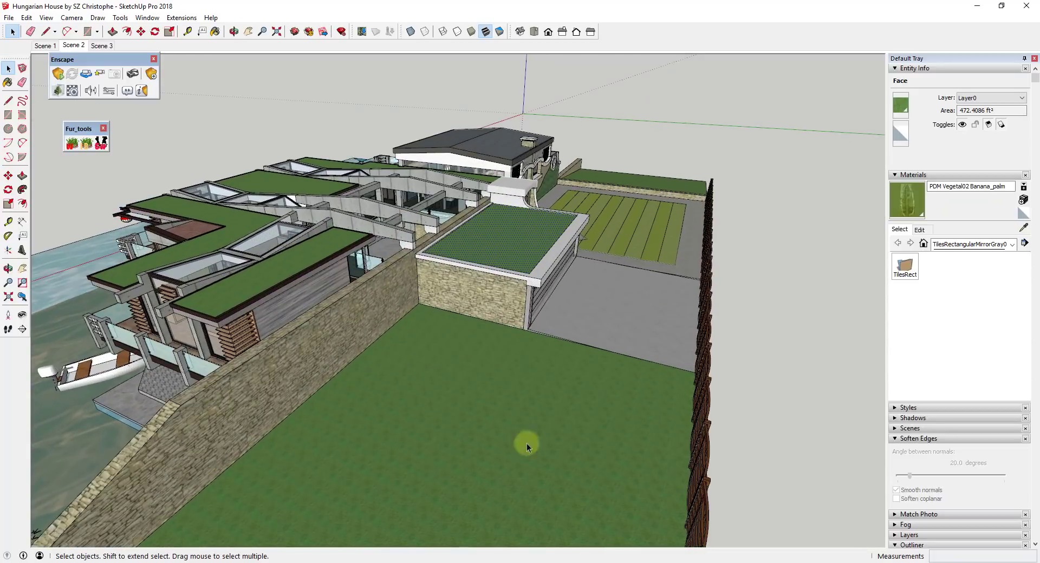
- Examine the selected grass-textured roof face of the garage and its surroundings up close
middle_click_drag(617, 207, 544, 213)
scroll(544, 210, "up", 2)
scroll(555, 213, "down", 3)
scroll(537, 223, "up", 3)
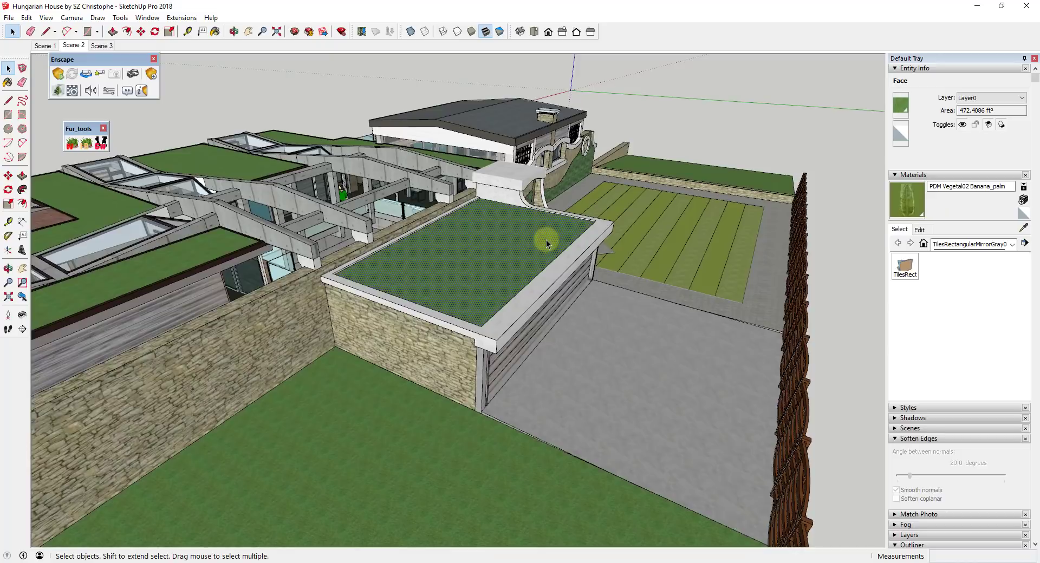
scroll(546, 240, "up", 1)
middle_click_drag(543, 237, 486, 267)
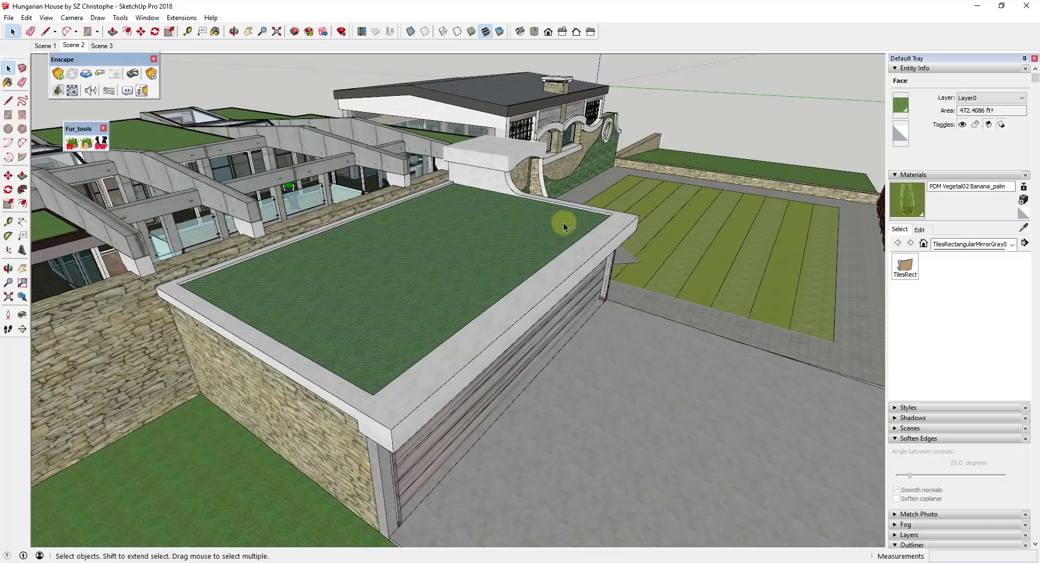
scroll(660, 200, "down", 1)
scroll(660, 200, "down", 1)
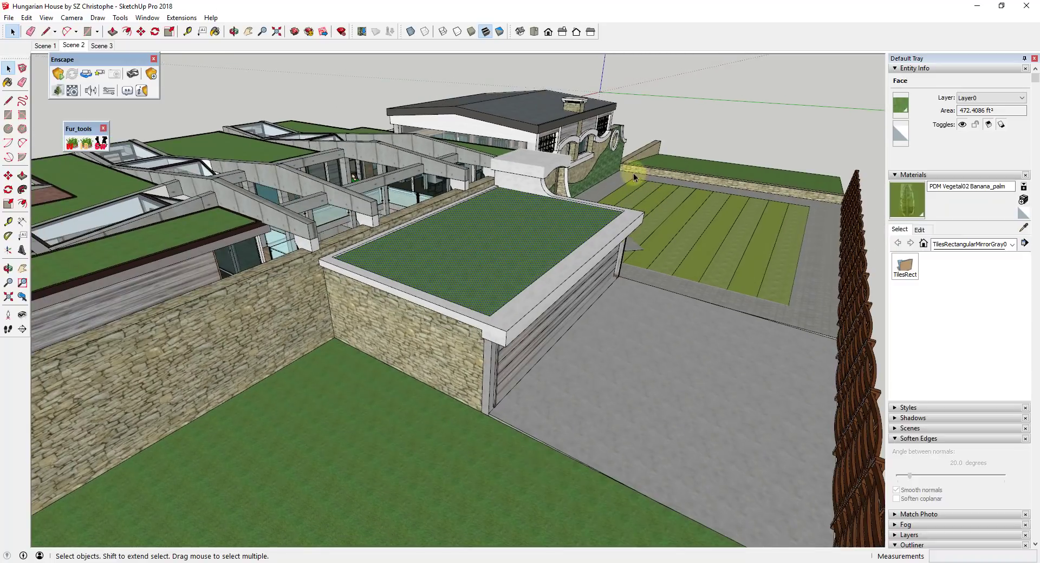
scroll(433, 265, "up", 2)
scroll(524, 232, "down", 1)
scroll(568, 244, "up", 1)
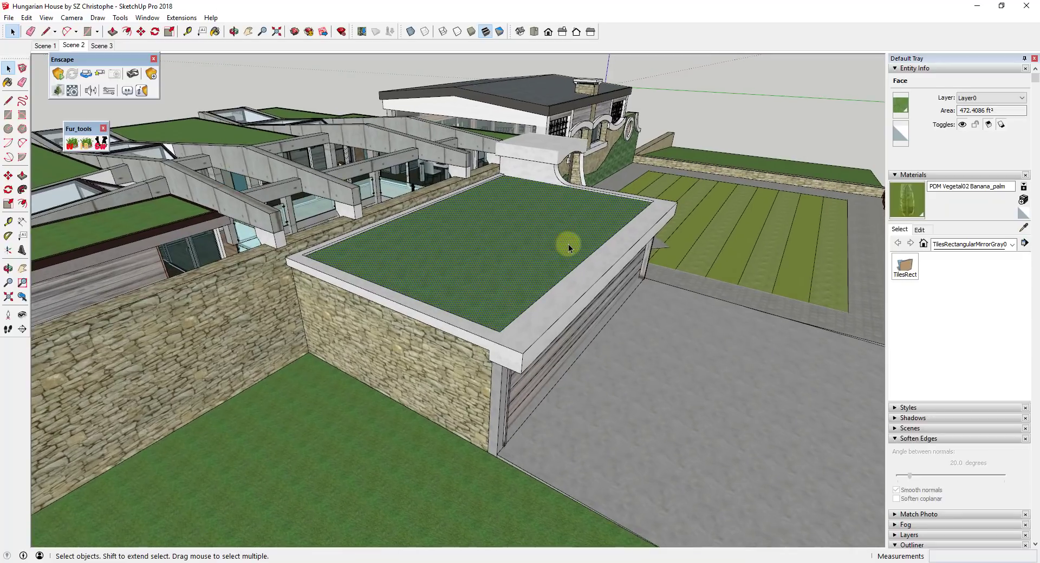
scroll(570, 239, "down", 2)
mouse_move(570, 239)
middle_mouse_down()
mouse_move(555, 234)
mouse_move(556, 250)
middle_mouse_up()
scroll(556, 251, "up", 2)
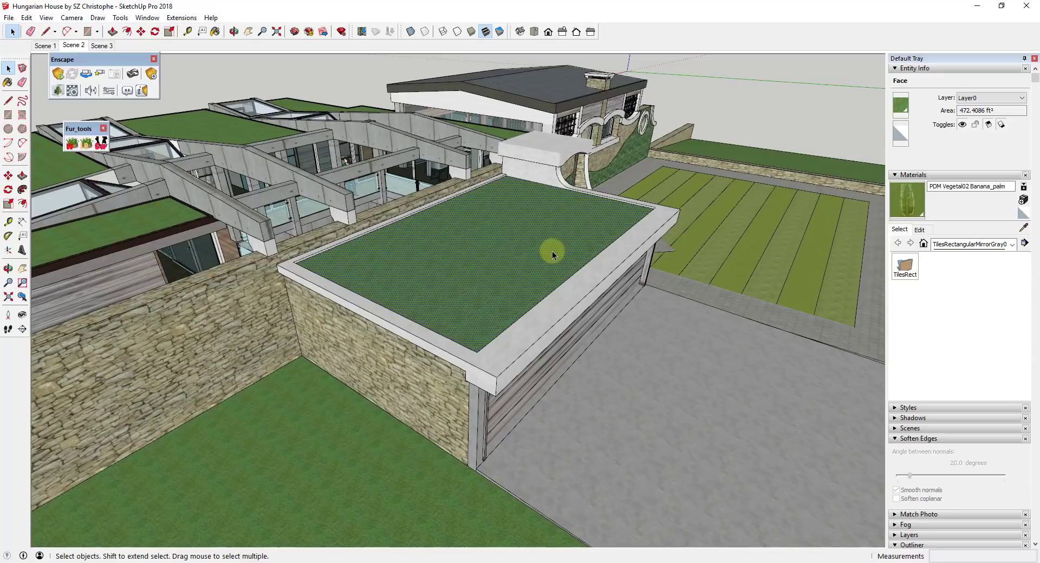
scroll(562, 215, "up", 2)
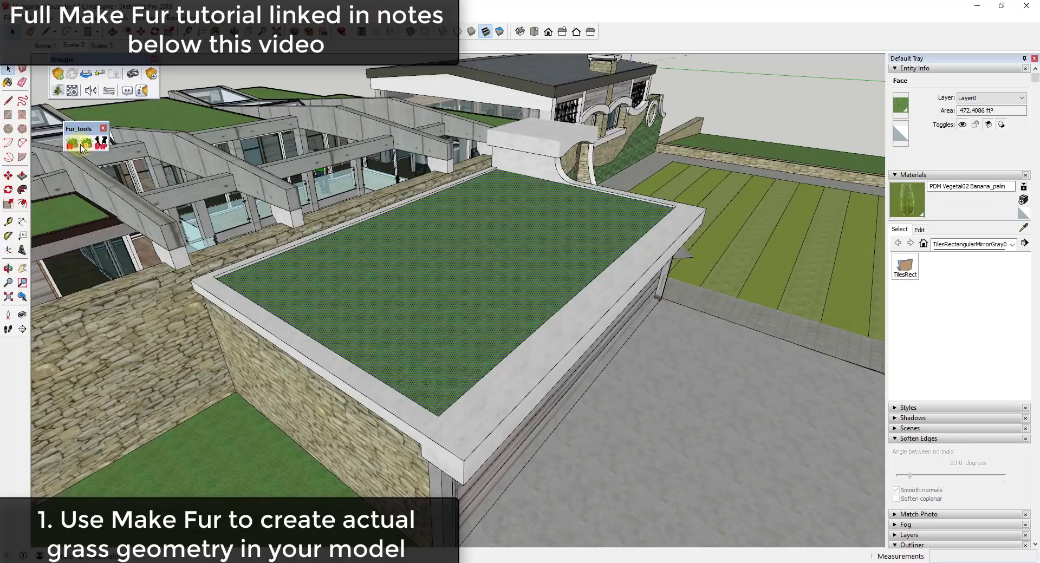
- Open the Make Fur settings for the selected garage roof face and check the main and detail options
left_click_drag(78, 122, 77, 114)
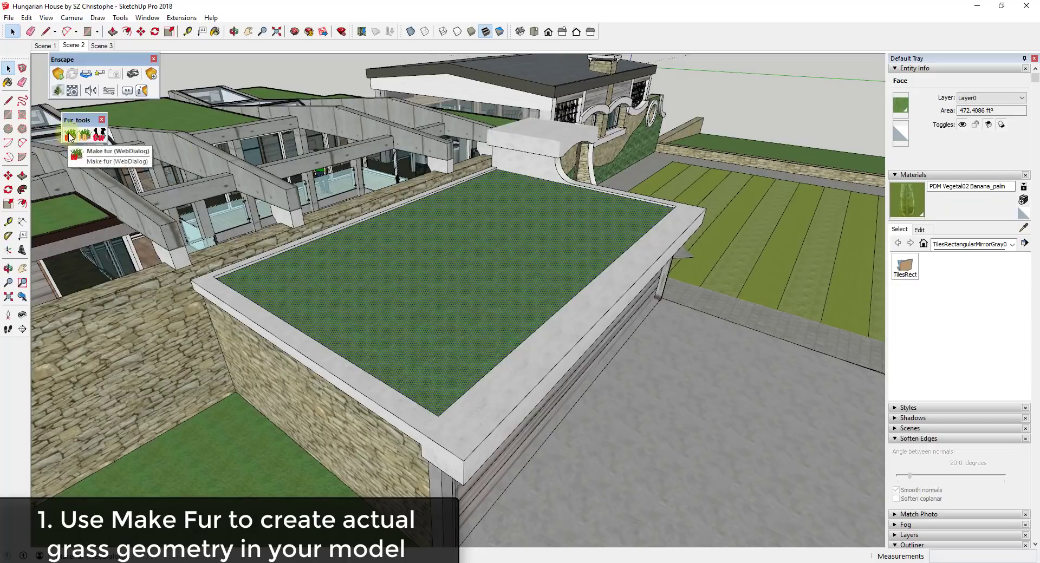
left_click(70, 135)
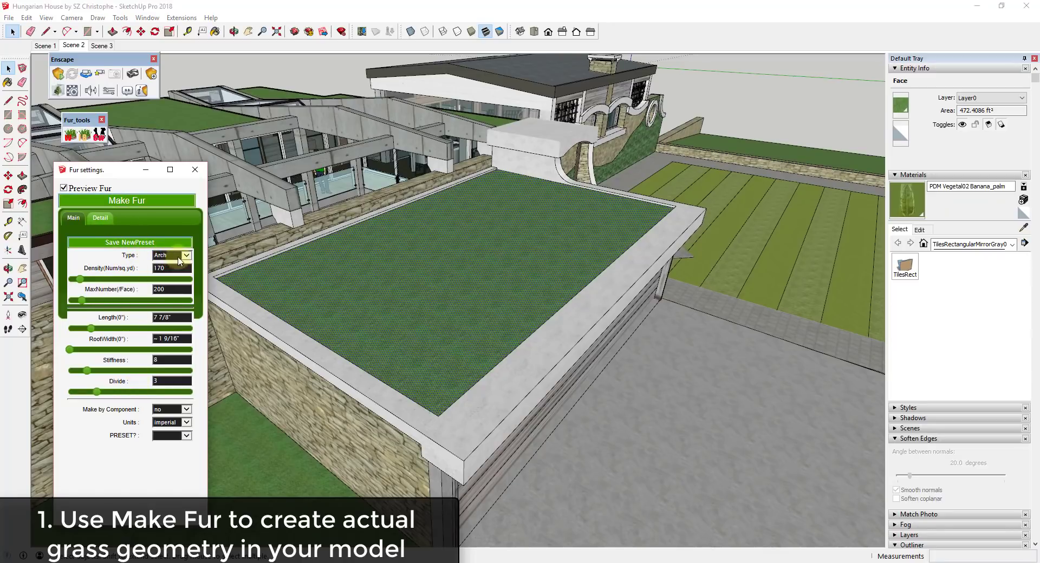
left_click(100, 219)
left_click(74, 221)
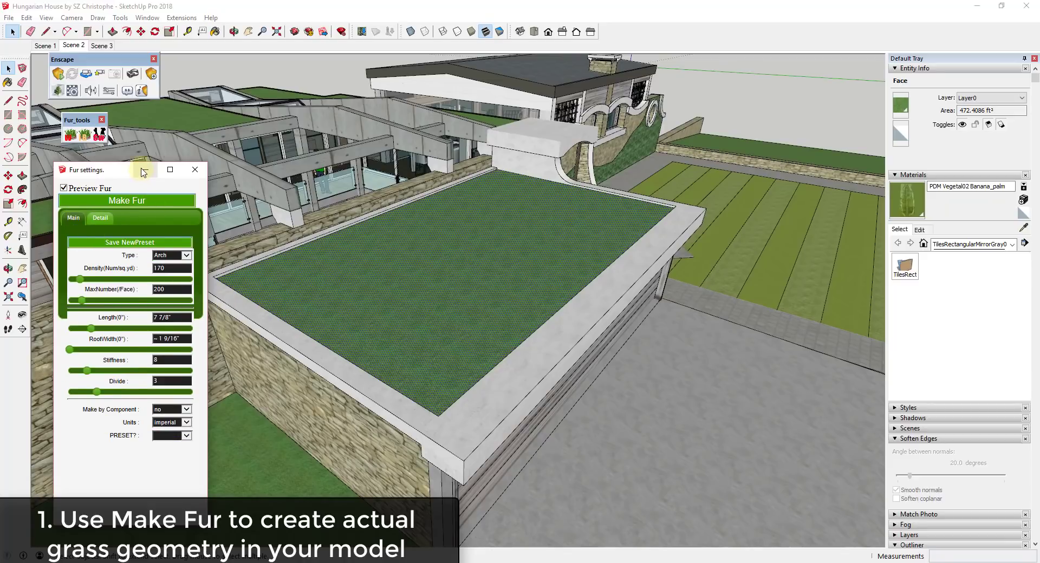
left_click_drag(143, 172, 149, 163)
- Try a fur density of 2000 per square yard and inspect the preview on the roof face
scroll(447, 280, "up", 2)
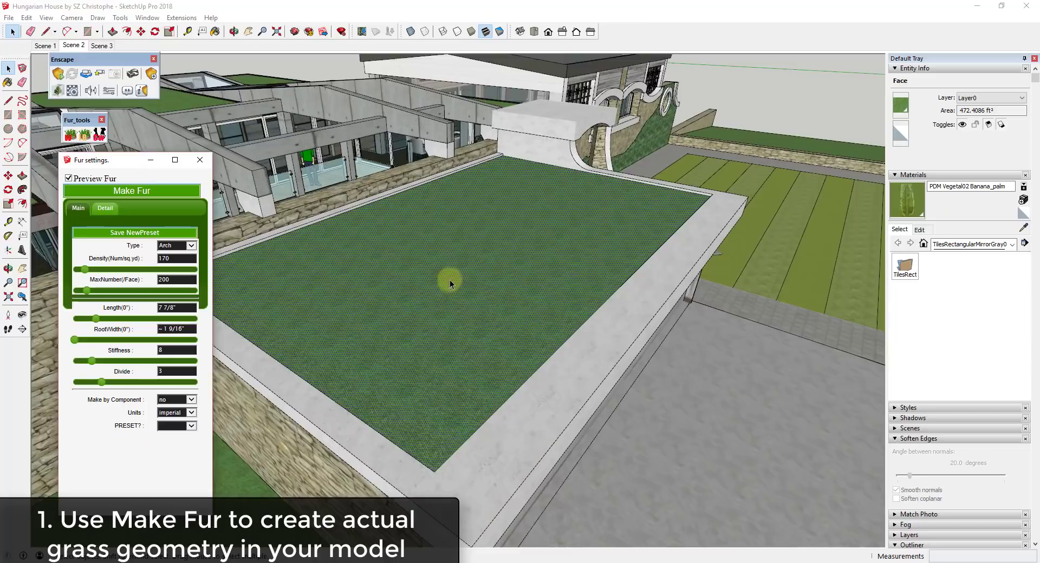
scroll(448, 281, "up", 1)
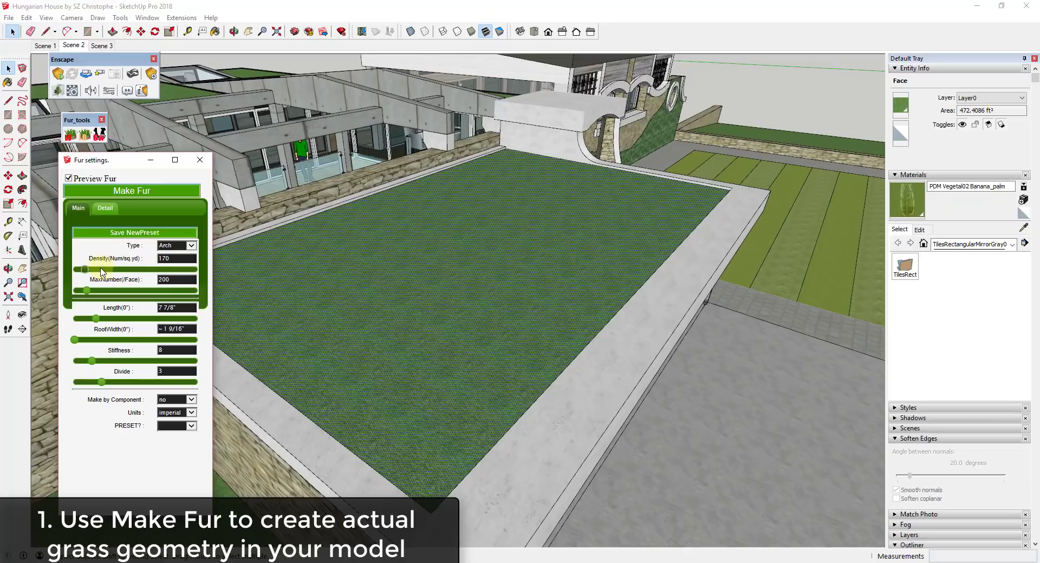
middle_click_drag(528, 287, 456, 262)
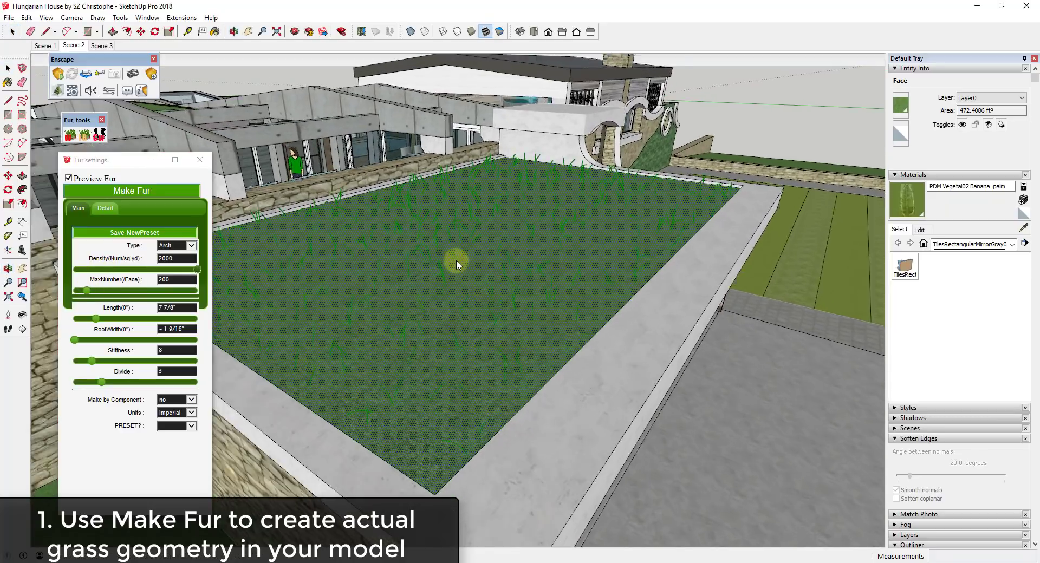
scroll(456, 261, "up", 1)
middle_click_drag(720, 220, 533, 235)
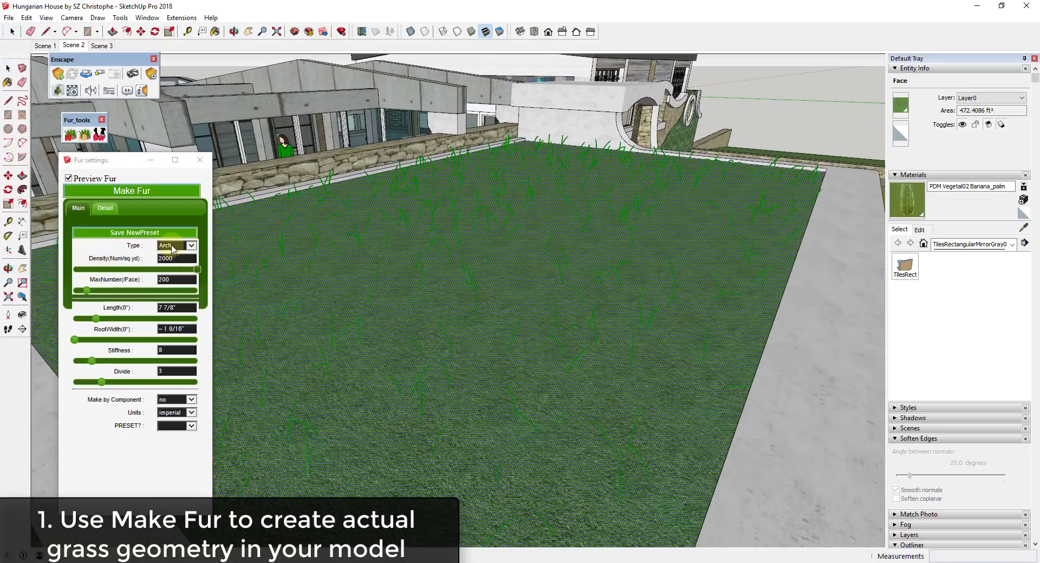
- Try the Linear fur type with a density of 960 and return the type to Arch
left_click(191, 245)
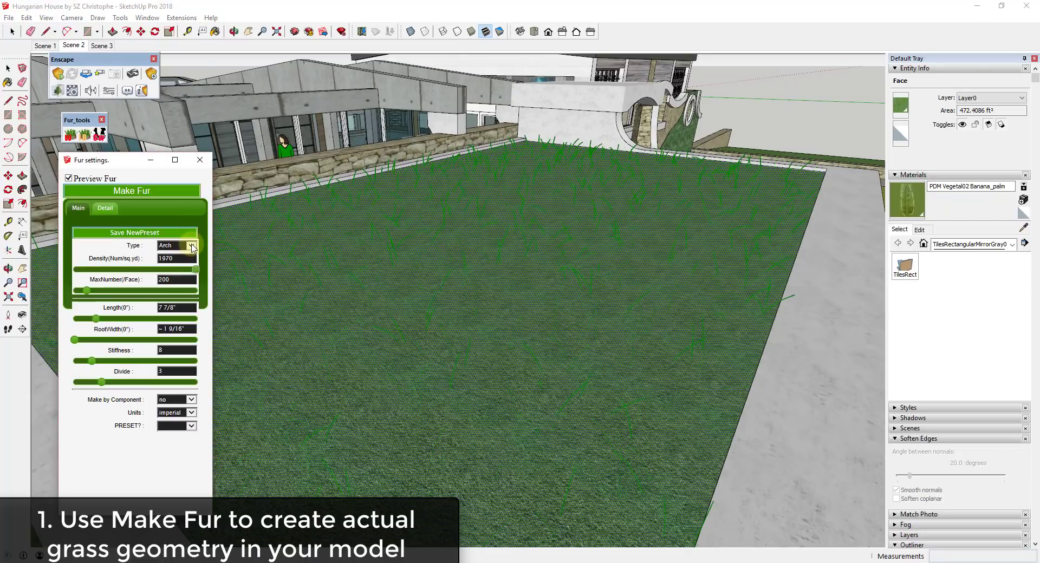
left_click(193, 249)
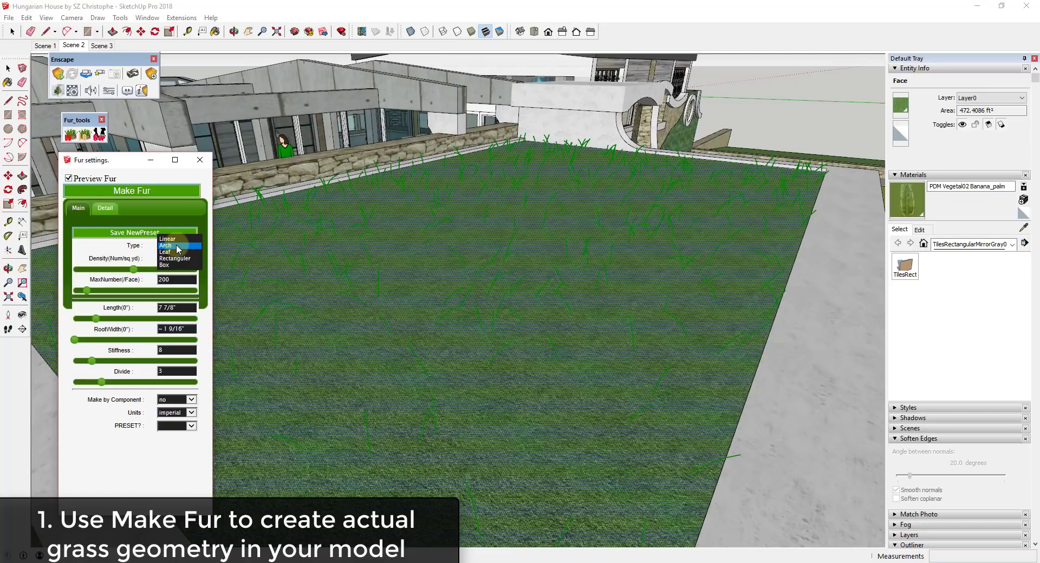
left_click(177, 247)
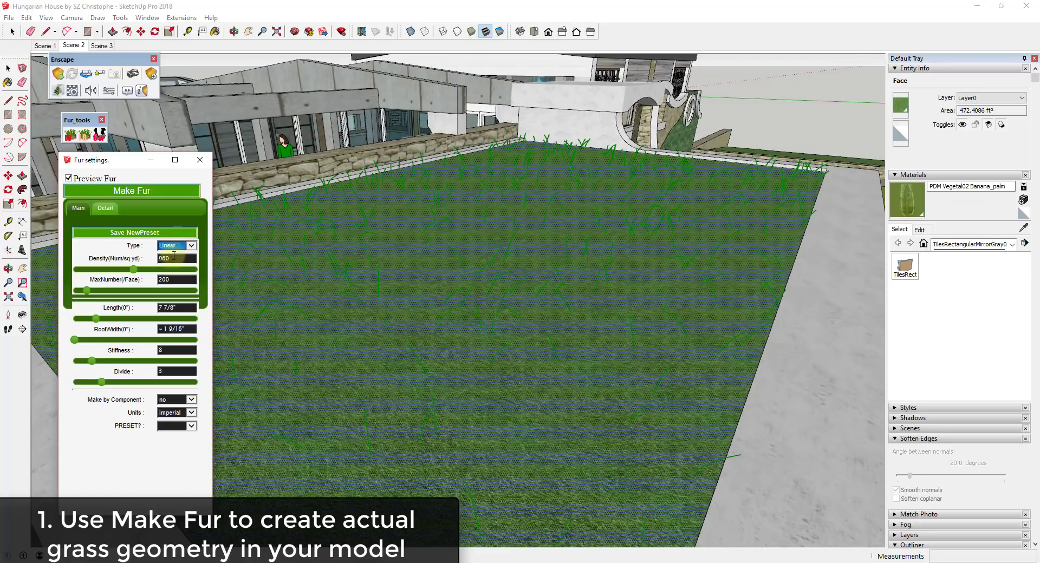
left_click(180, 244)
left_click(176, 254)
middle_click_drag(625, 251, 534, 257)
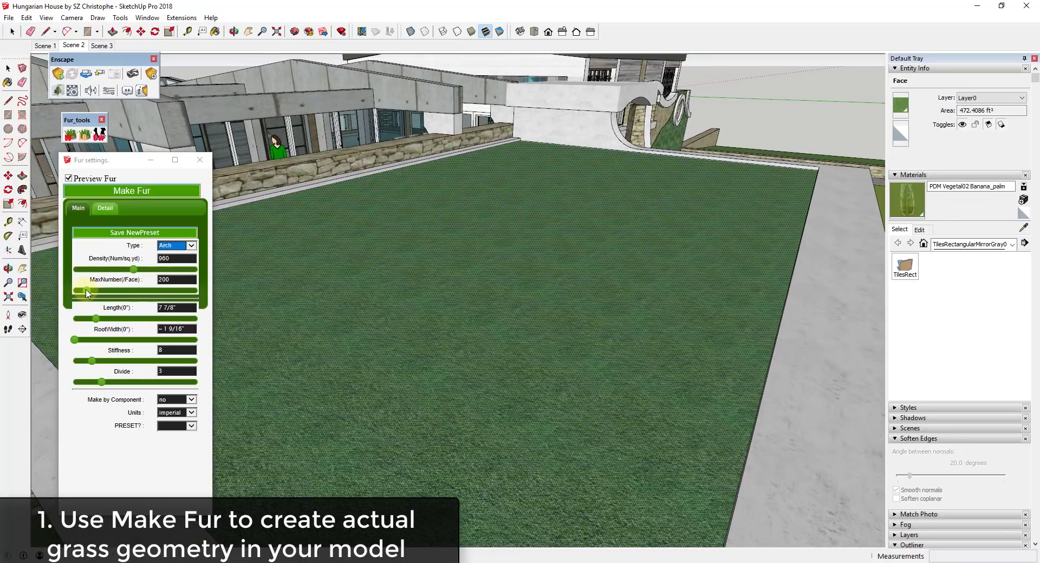
- Raise the maximum fur number per face to 650 and the density to 1070, checking the preview
left_click(103, 291)
left_click(103, 292)
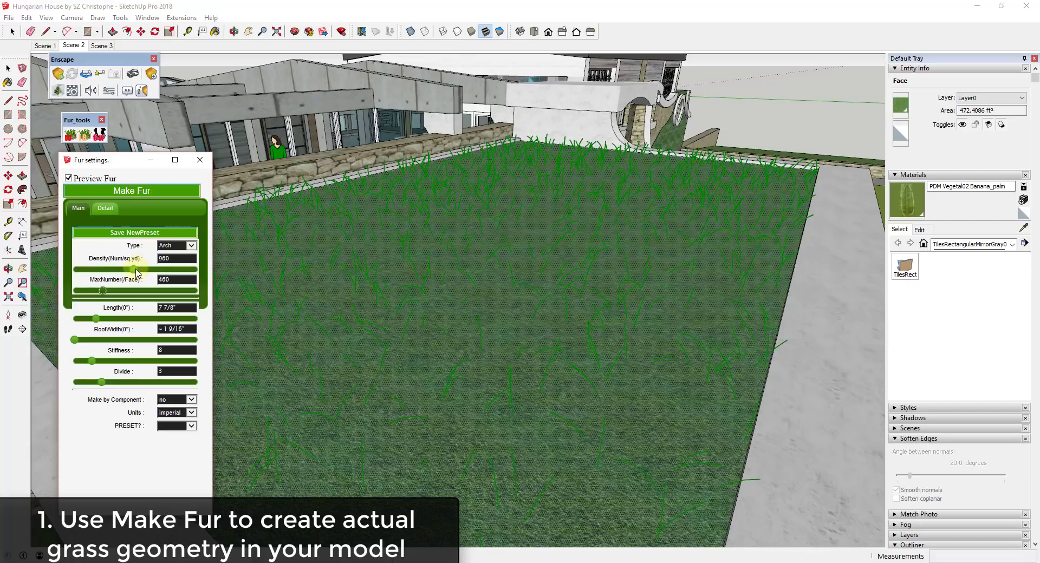
left_click(115, 292)
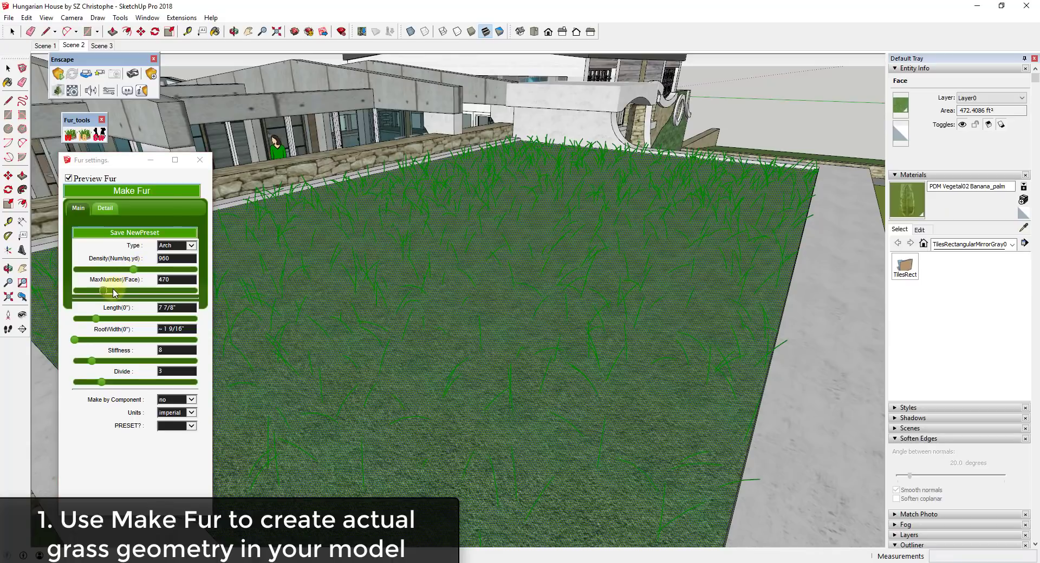
left_click(114, 292)
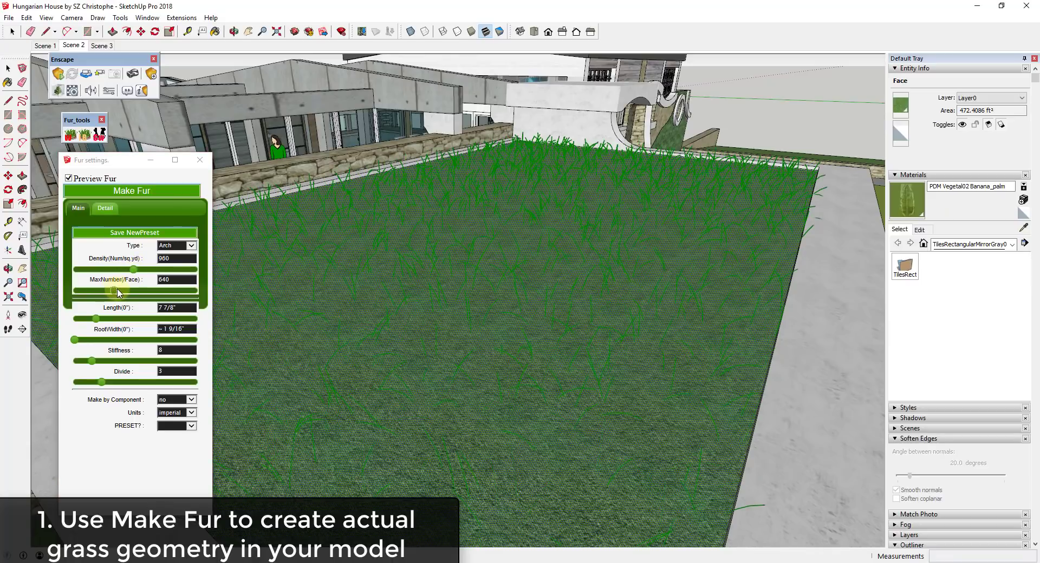
left_click(127, 293)
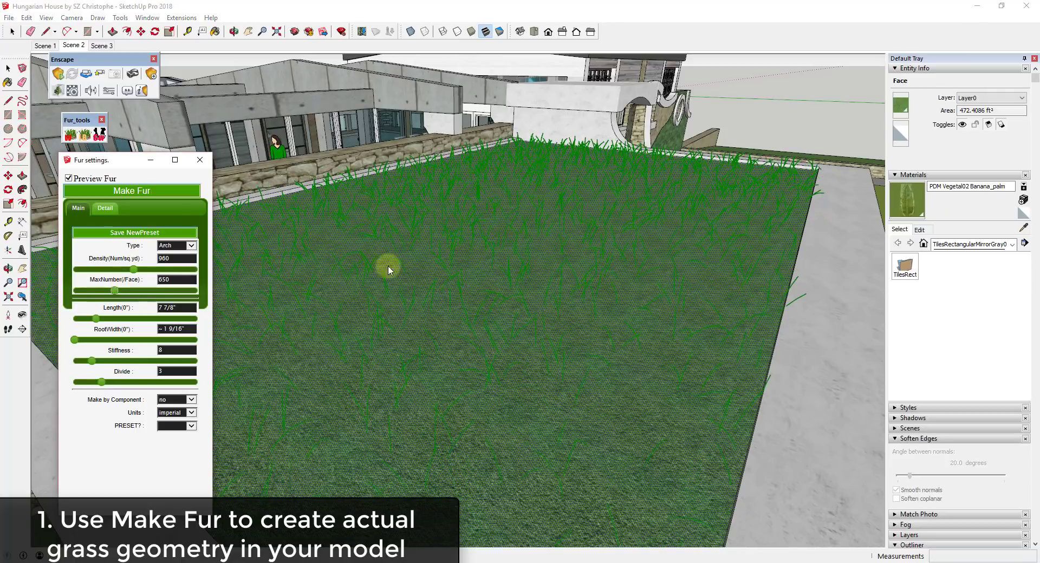
left_click(143, 270)
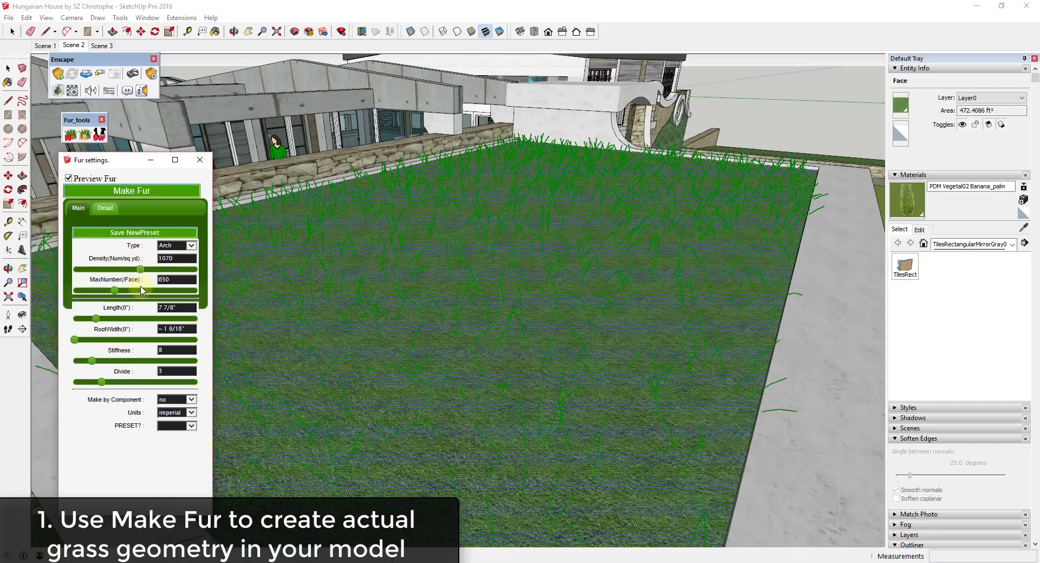
- Set both the maximum number per face and the density to 1000, and generate the fur on the garage roof face
left_click_drag(178, 282, 144, 283)
double_click(172, 282)
left_click(176, 258)
left_click_drag(176, 258, 133, 254)
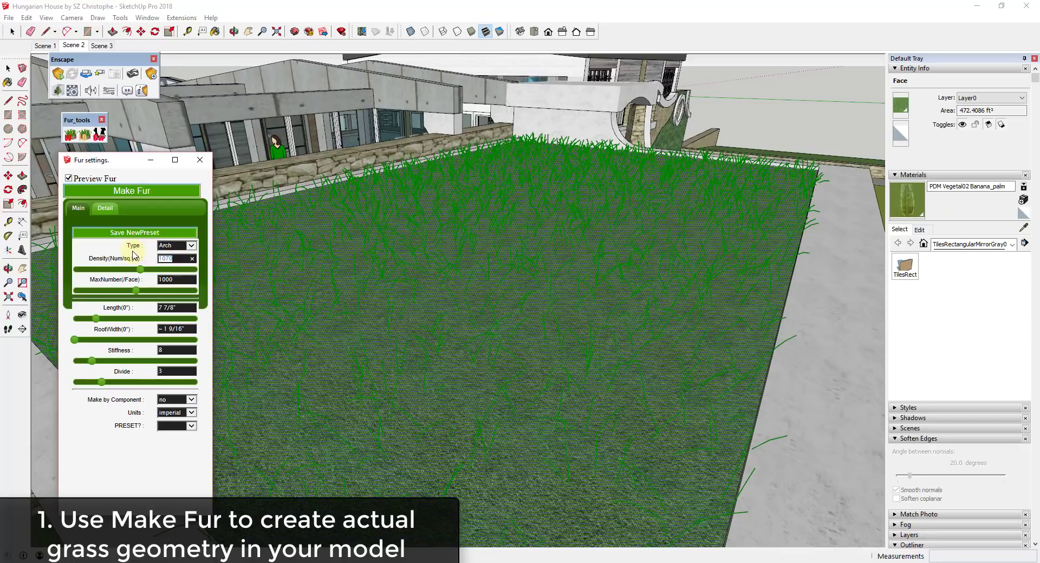
type("1000")
key("Tab")
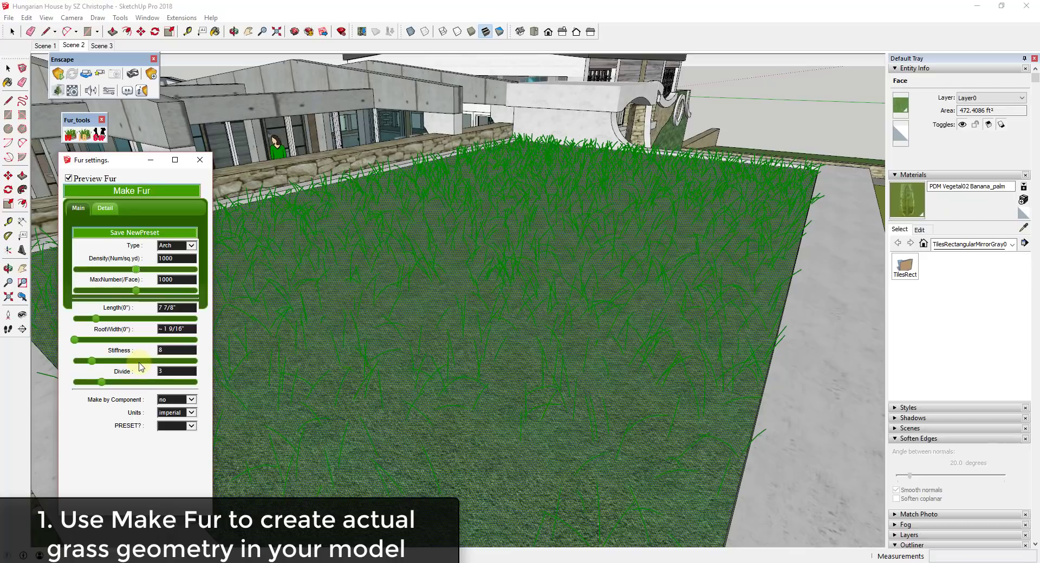
left_click(136, 197)
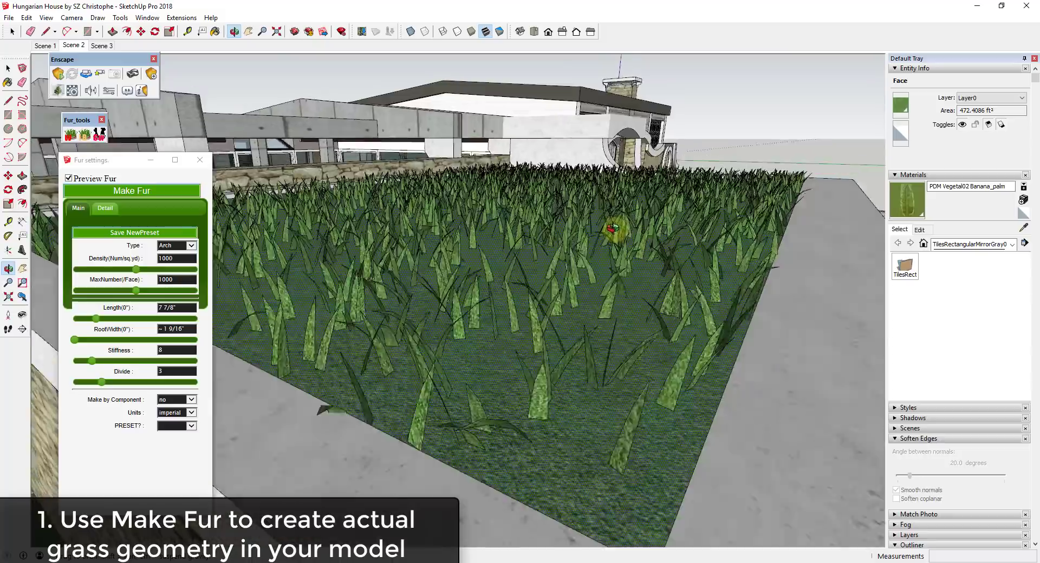
- Inspect the generated fur on the garage roof in the model and in the Enscape rendering
scroll(632, 239, "down", 1)
scroll(539, 226, "up", 2)
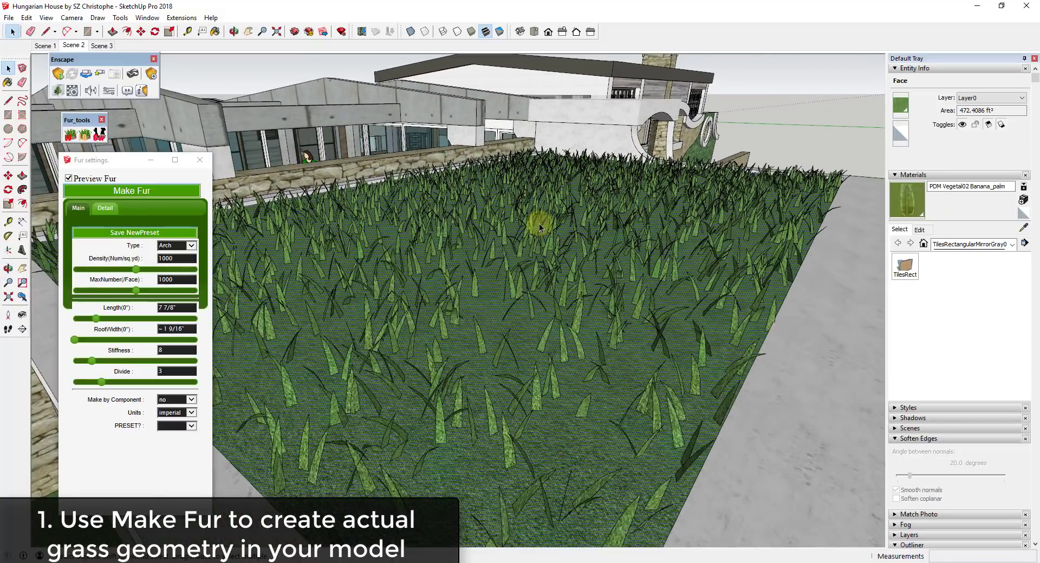
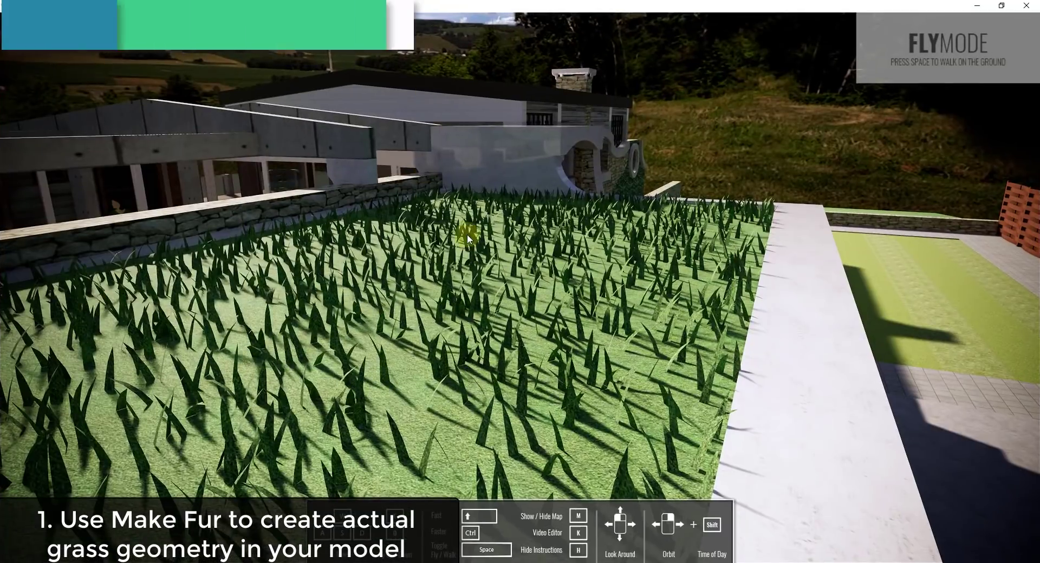
right_click_drag(467, 234, 467, 233)
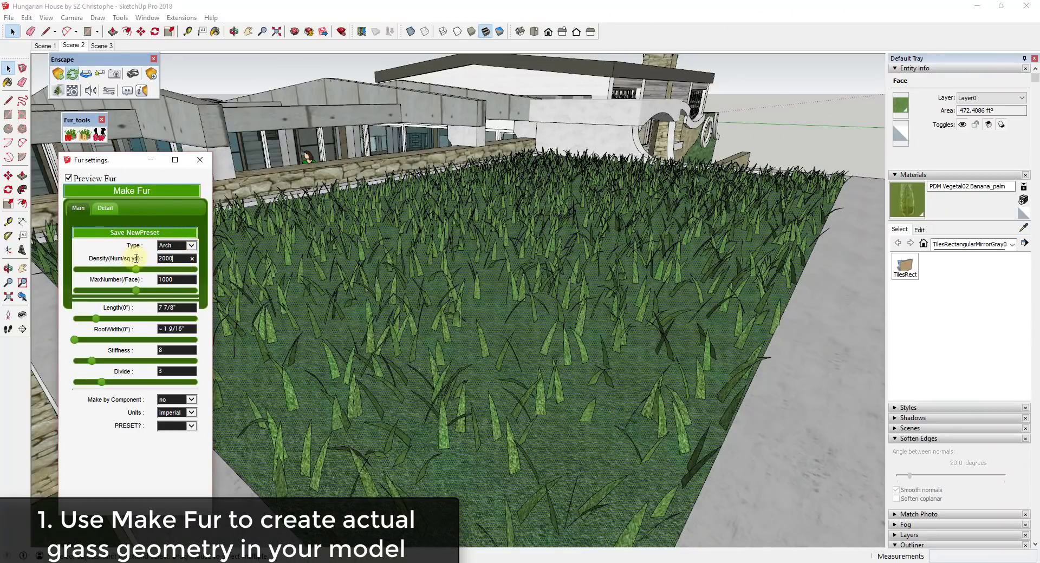
- Set the fur density and maximum number per face to 2000 and the length to 3, and generate the fur on the roof
left_click(180, 279)
left_click_drag(179, 279, 141, 280)
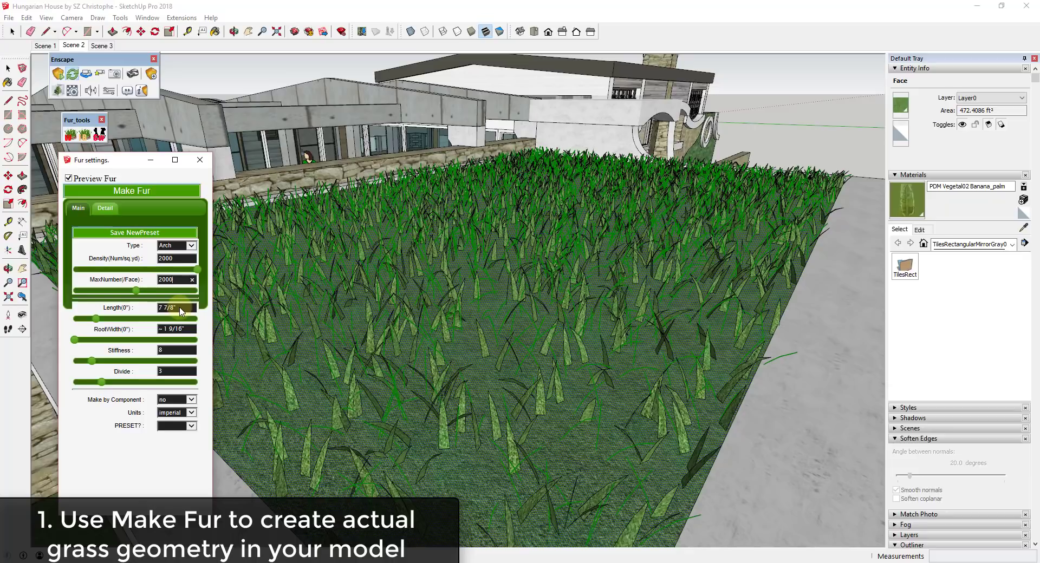
left_click_drag(181, 310, 127, 302)
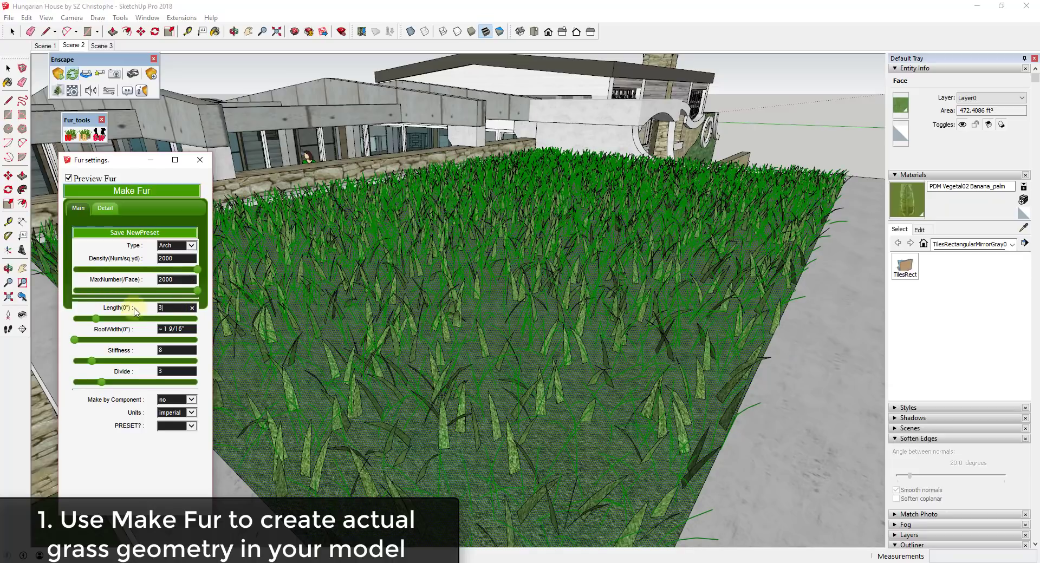
left_click(147, 194)
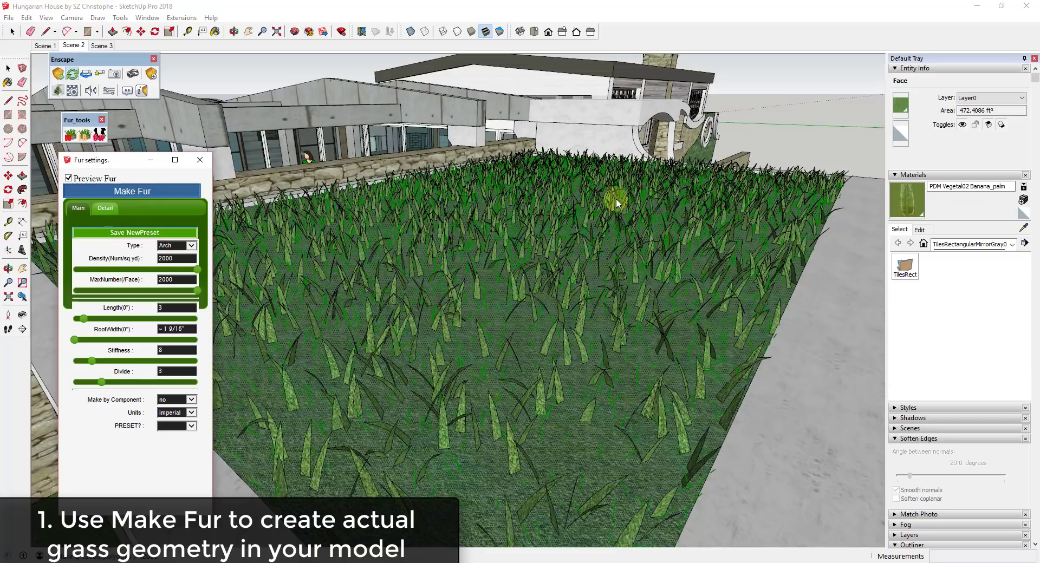
- Examine the denser roof grass in the Enscape rendering, first from above and then from farther back in the yard
left_click(485, 317)
left_click(498, 326)
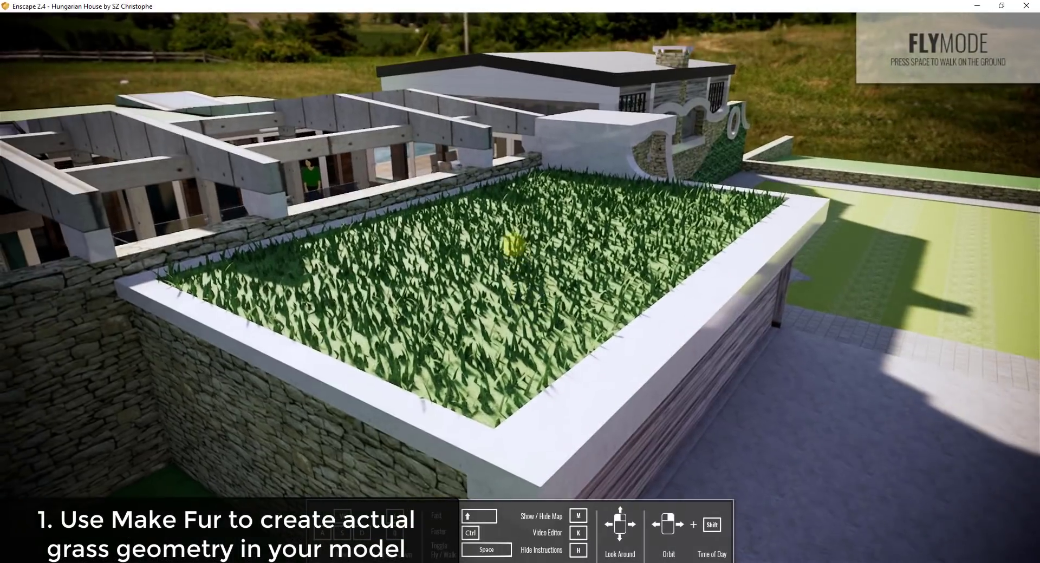
right_click_drag(513, 246, 516, 245)
key("a")
key("s")
key("a")
key("s")
key("s")
left_click_drag(514, 245, 516, 246)
key("s")
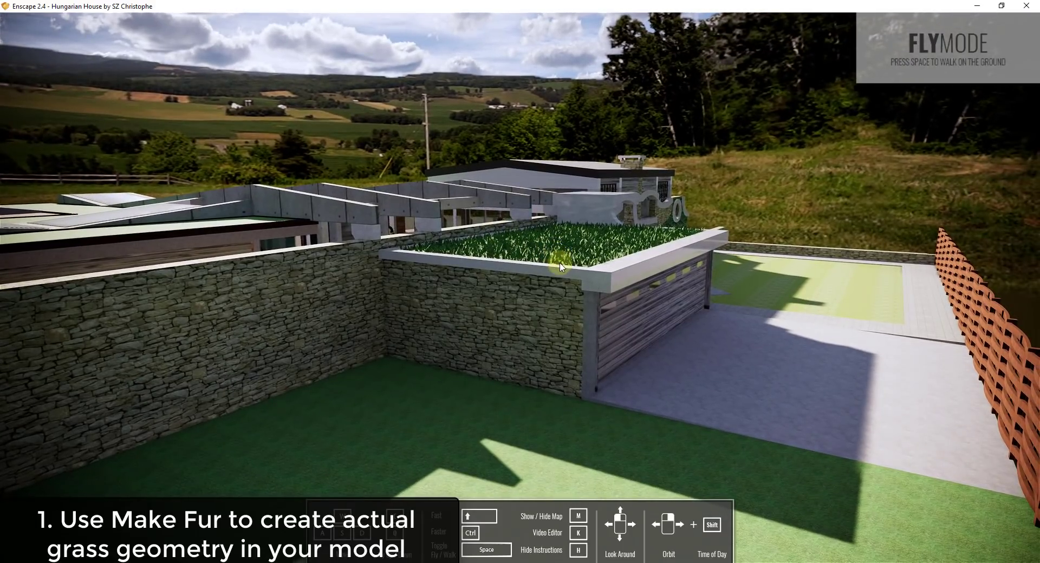
left_click_drag(563, 266, 565, 266)
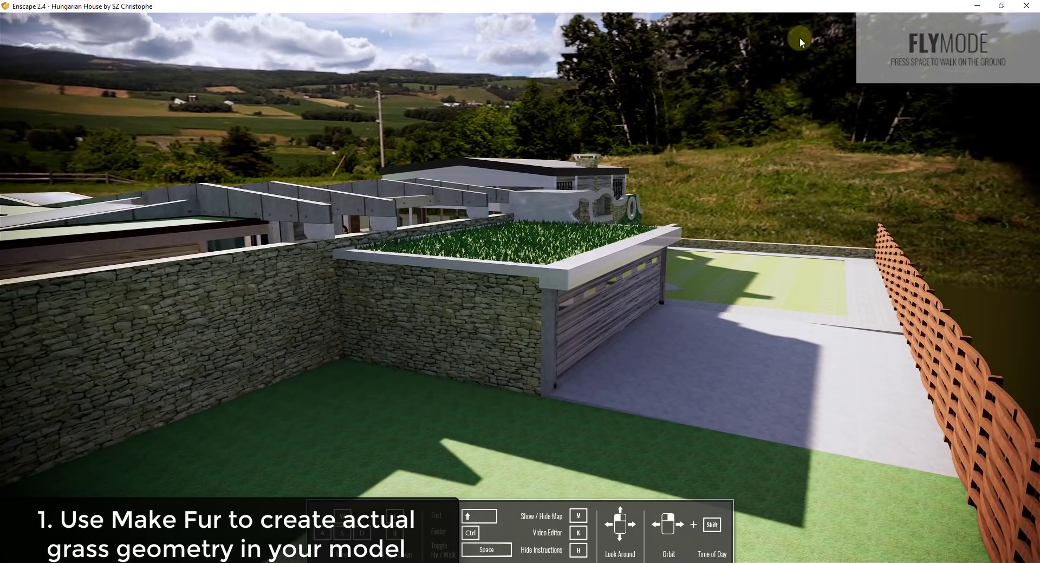
- Examine the garage roof grass up close and from a raised viewpoint in Enscape, and close the rendering window
left_click_drag(588, 220, 586, 220)
key("w")
key("w")
key("w")
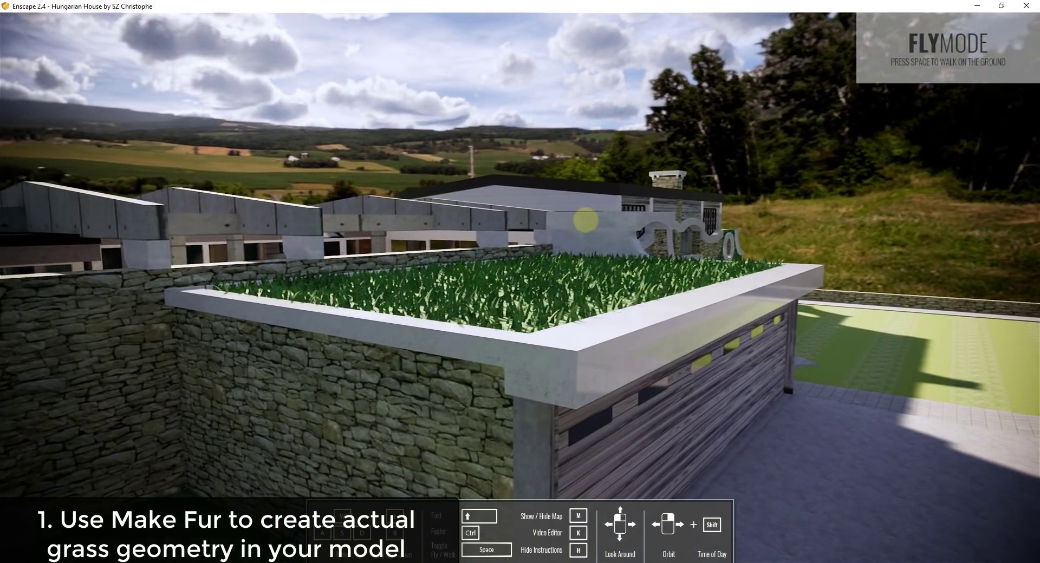
key("w")
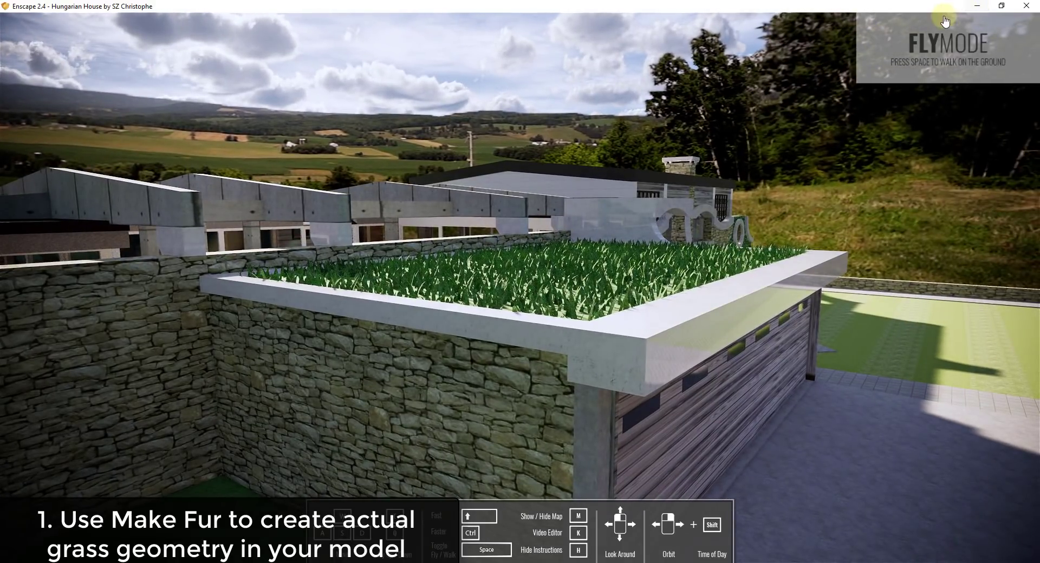
left_click_drag(666, 256, 667, 256)
key("e")
key("e")
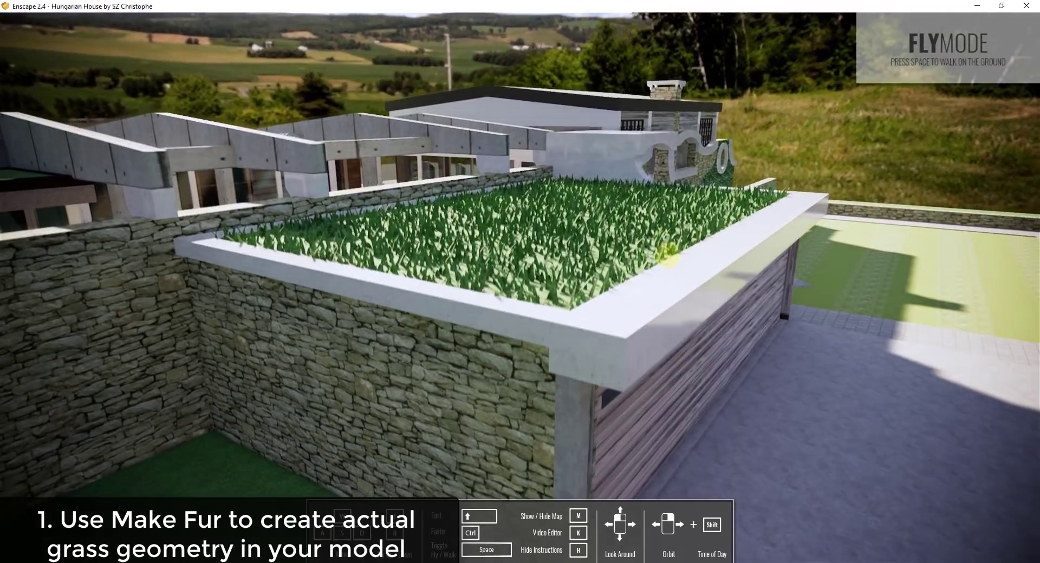
key("s")
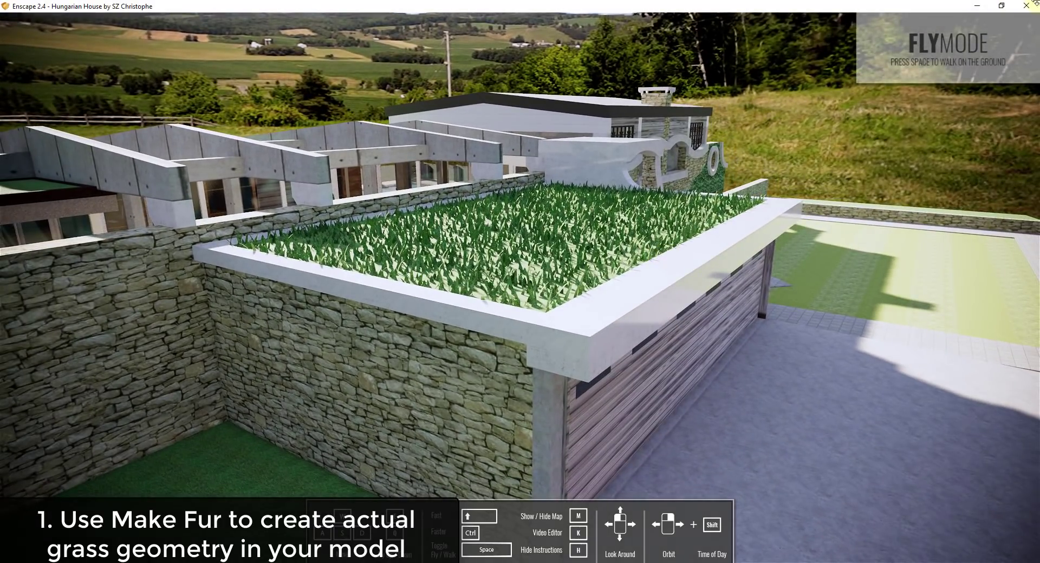
left_click_drag(704, 240, 706, 240)
left_click(1030, 6)
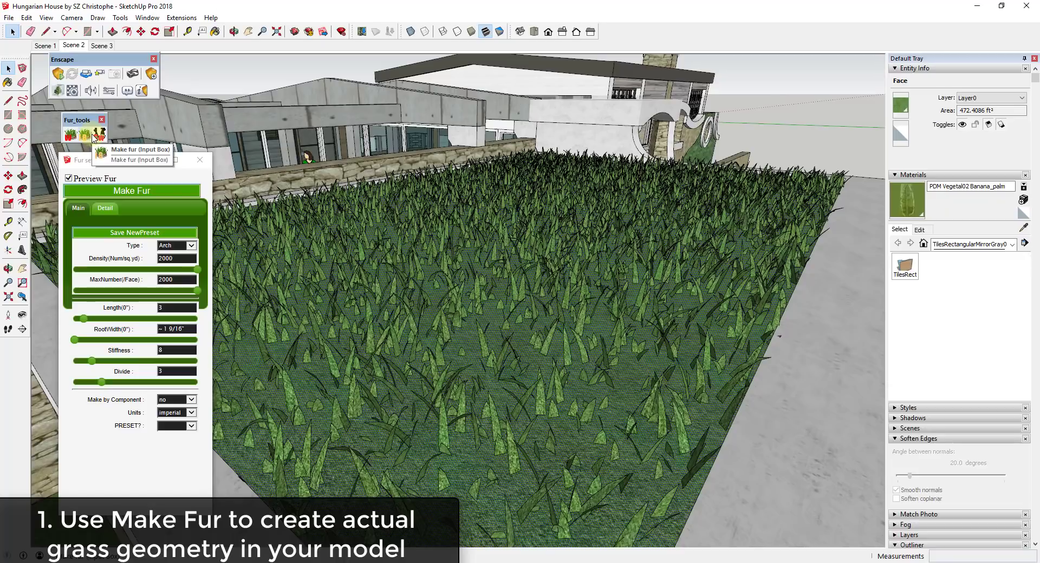
- Remove the generated grass groups from the garage roof and close the Make Fur settings and toolbar
left_click(96, 136)
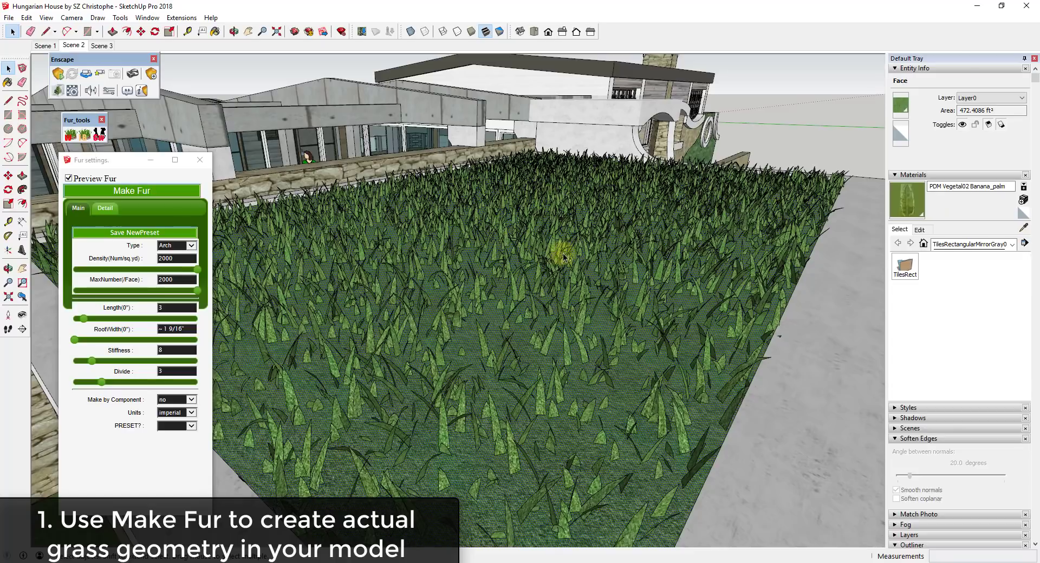
left_click(685, 236)
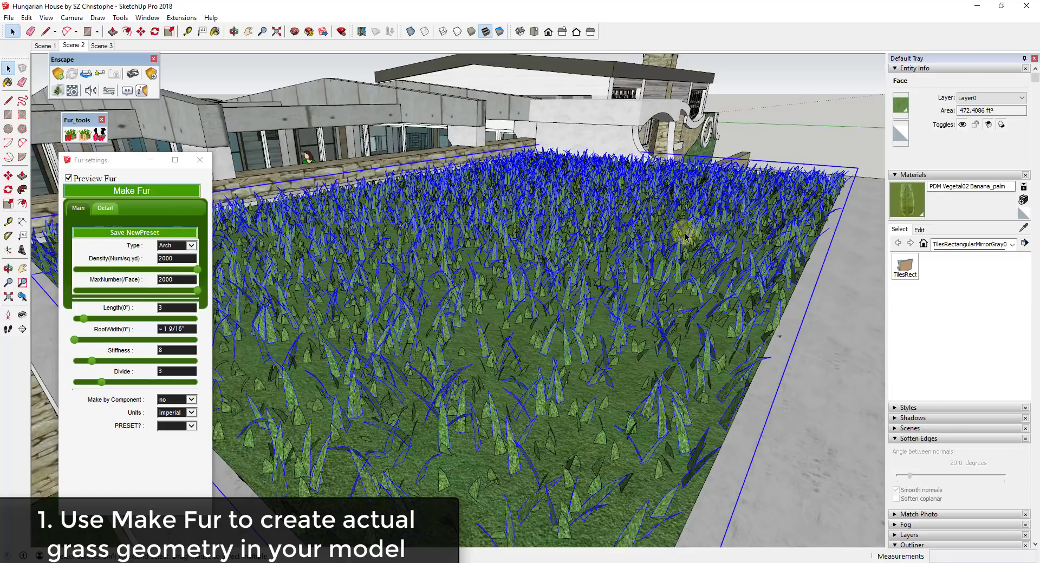
middle_click_drag(689, 235, 683, 225)
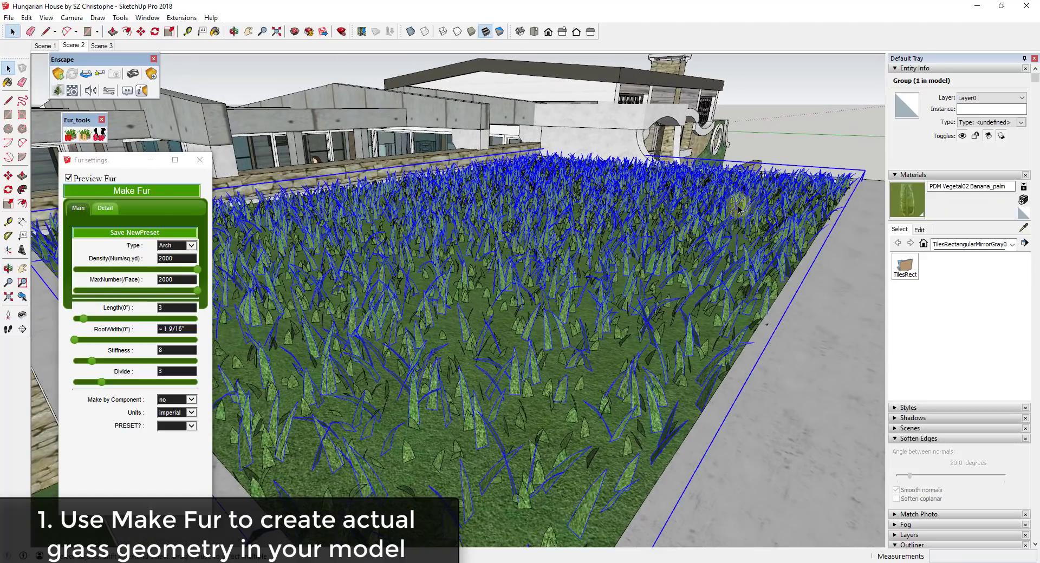
left_click(697, 249, "ctrl")
right_click(692, 249)
left_click(716, 278)
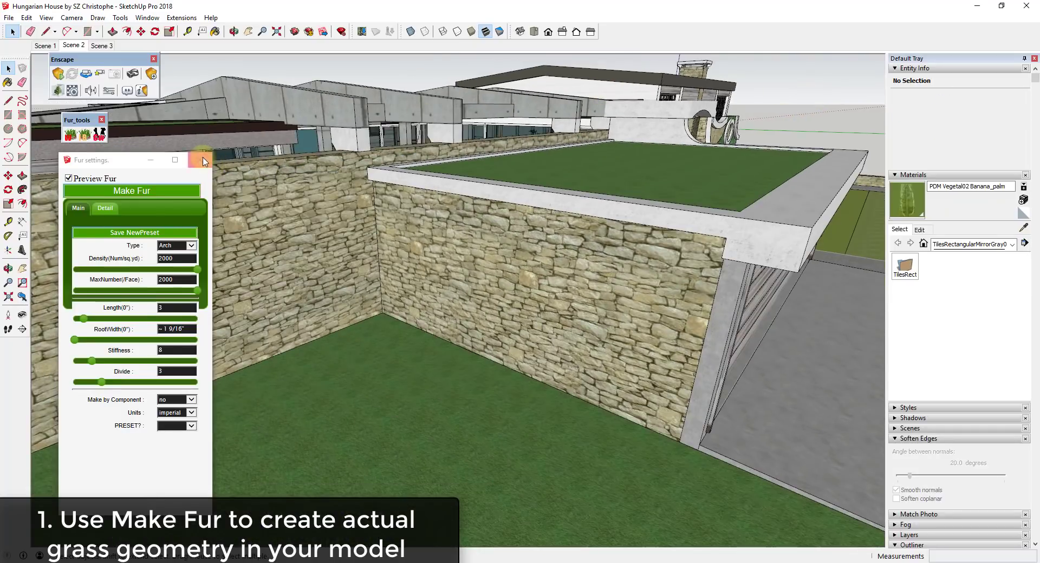
left_click(204, 161)
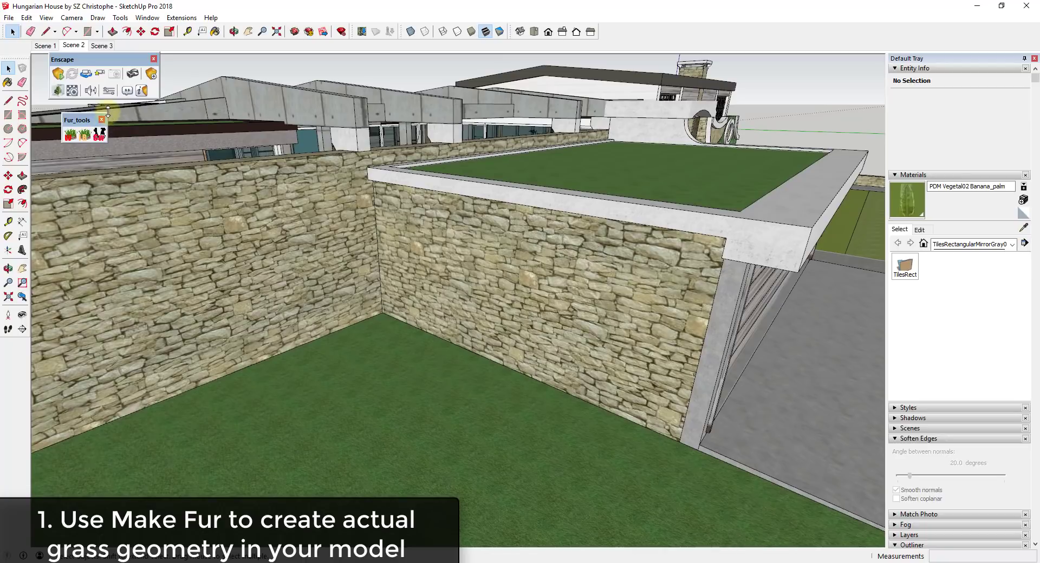
left_click(101, 121)
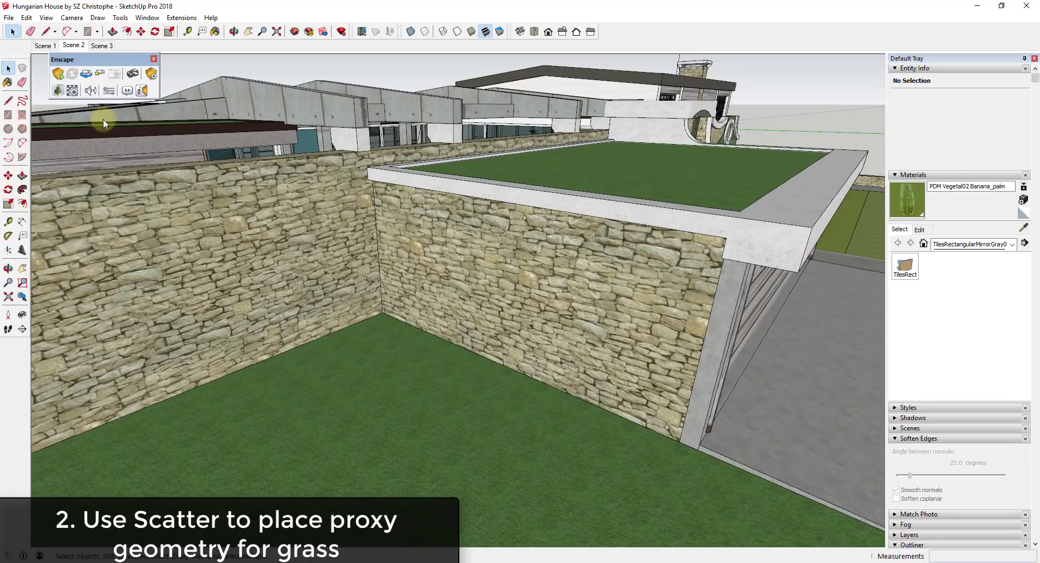
- Display the Skatter toolbar and place it just below the Enscape toolbar
middle_click_drag(703, 271, 734, 230)
scroll(726, 230, "down", 6)
middle_click_drag(677, 271, 721, 291)
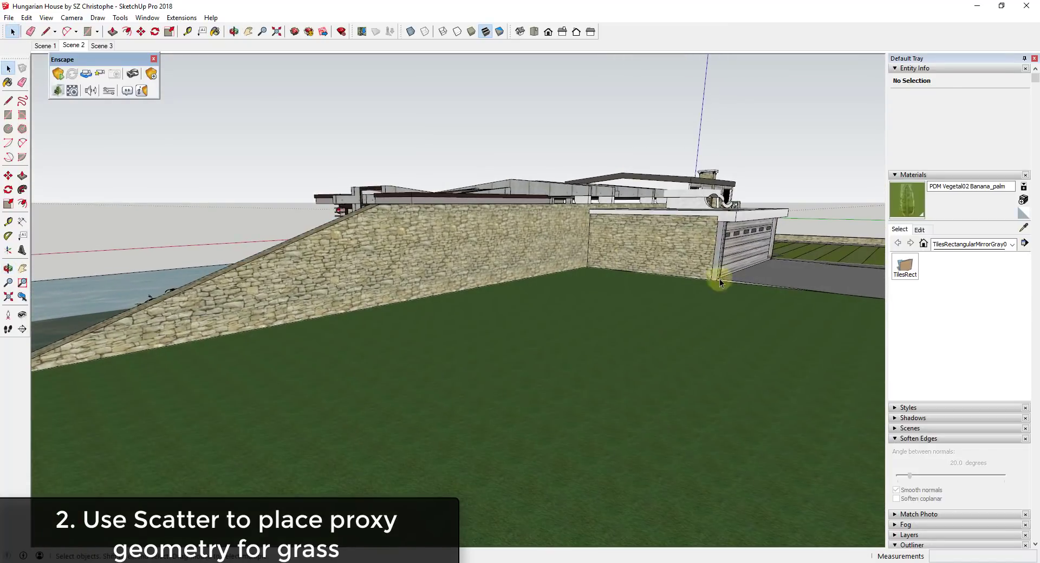
right_click(619, 37)
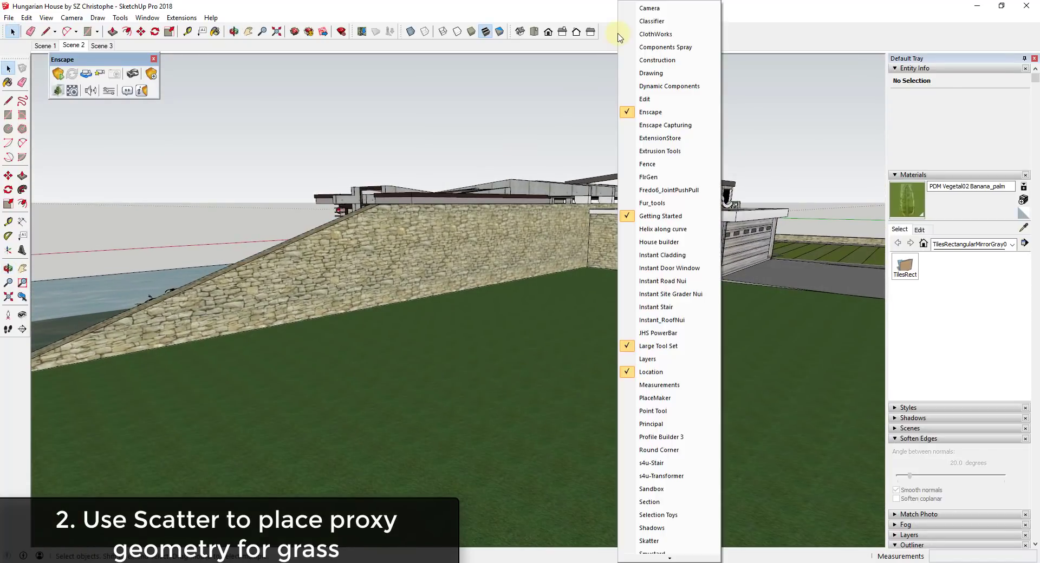
scroll(660, 406, "down", 5)
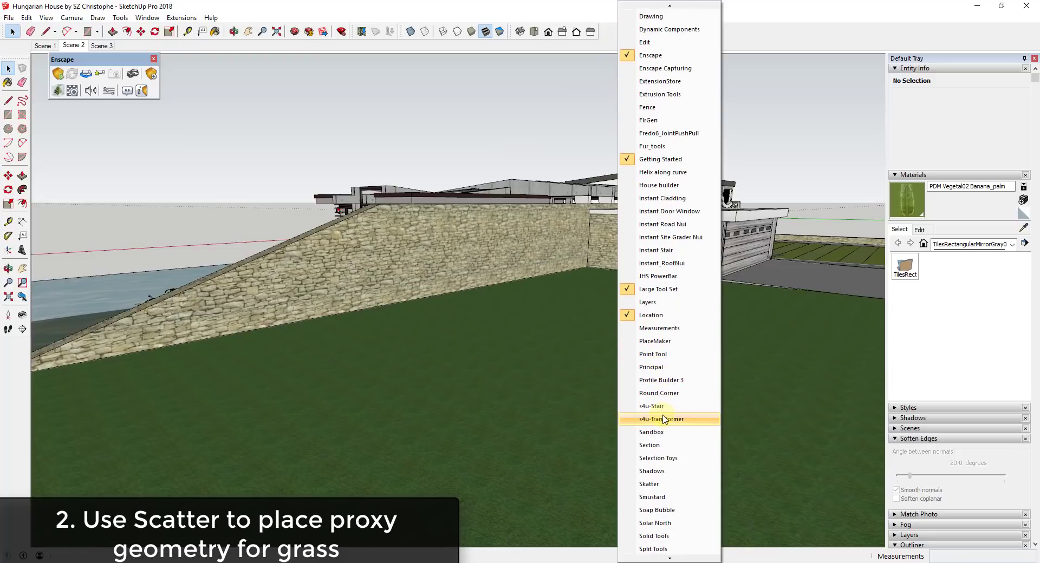
left_click(650, 445)
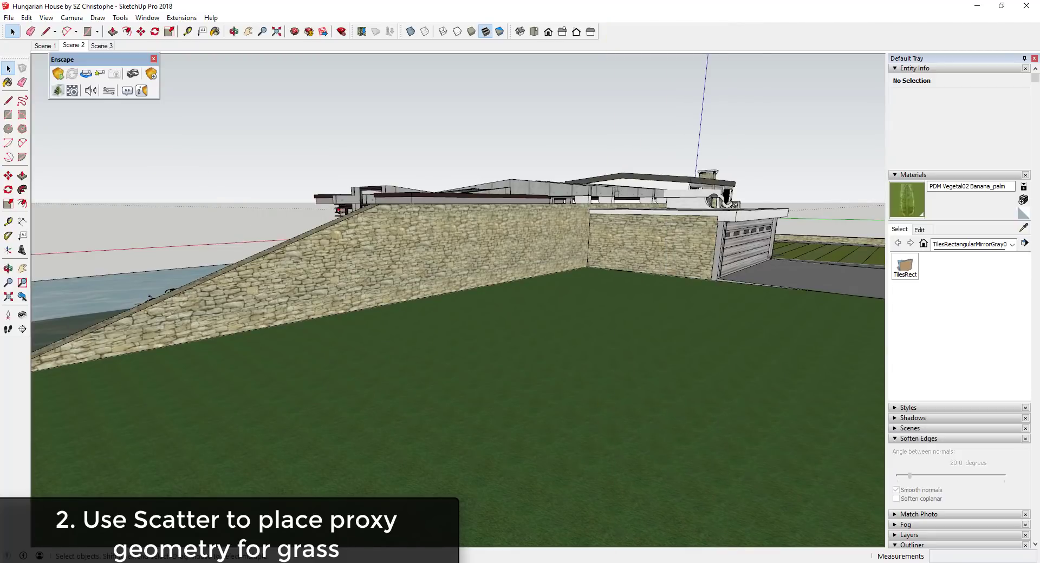
left_click_drag(89, 134, 79, 110)
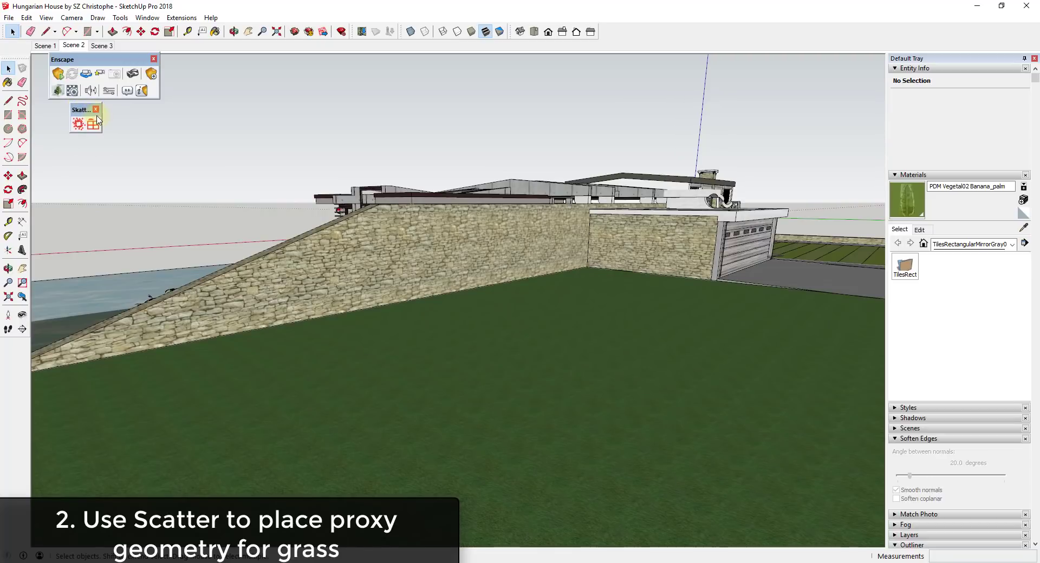
- Open the ground group for editing and select the large lawn face between the stone wall and the wooden fence
scroll(637, 260, "down", 5)
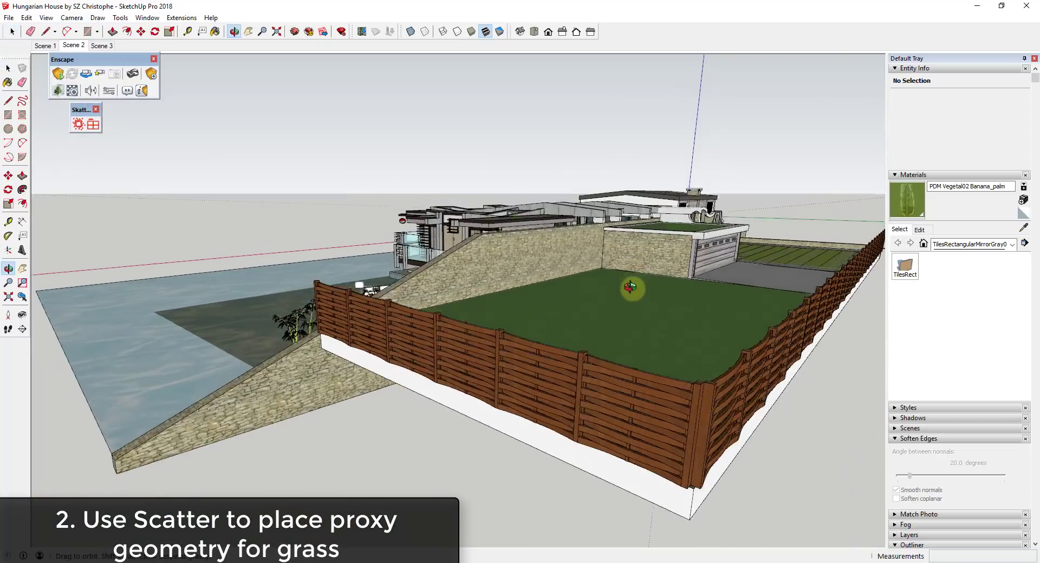
middle_click_drag(632, 276, 615, 297)
scroll(651, 398, "up", 3)
scroll(651, 398, "down", 5)
scroll(597, 395, "up", 5)
left_click(596, 395)
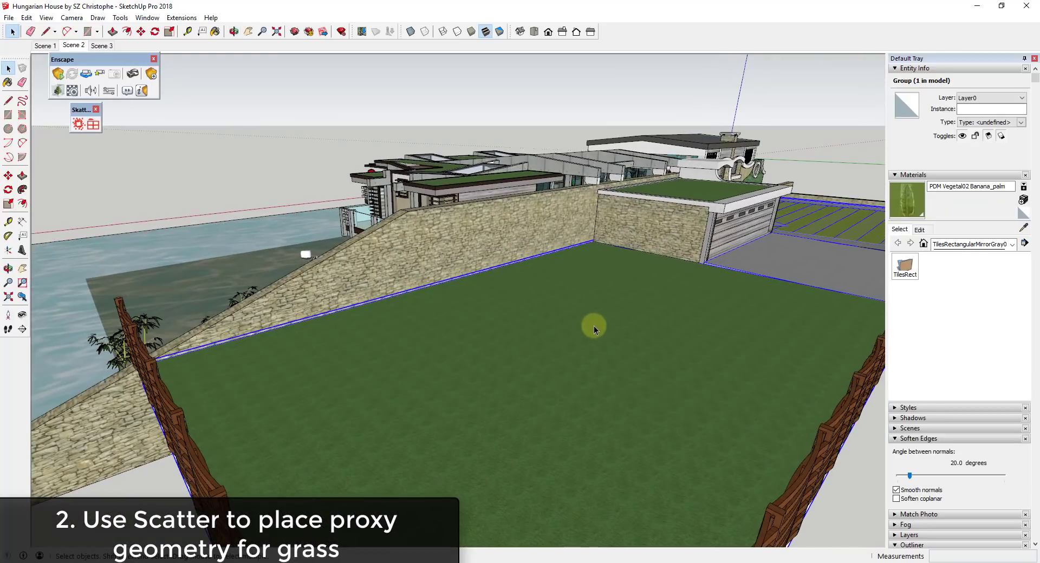
double_click(629, 316)
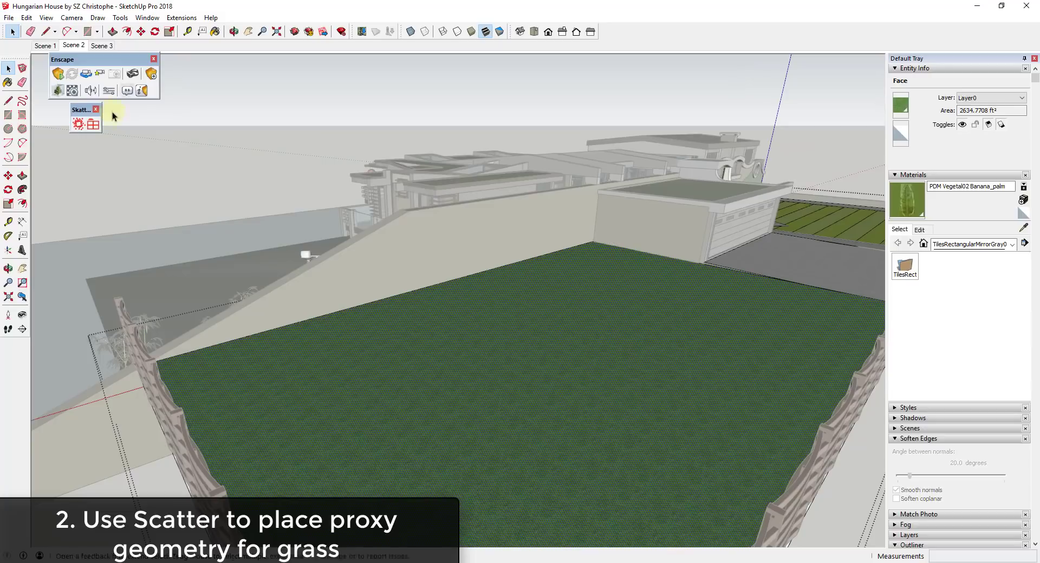
- Open the Skatter window, place it below its toolbar, and start picking a grouped surface as host
left_click(79, 124)
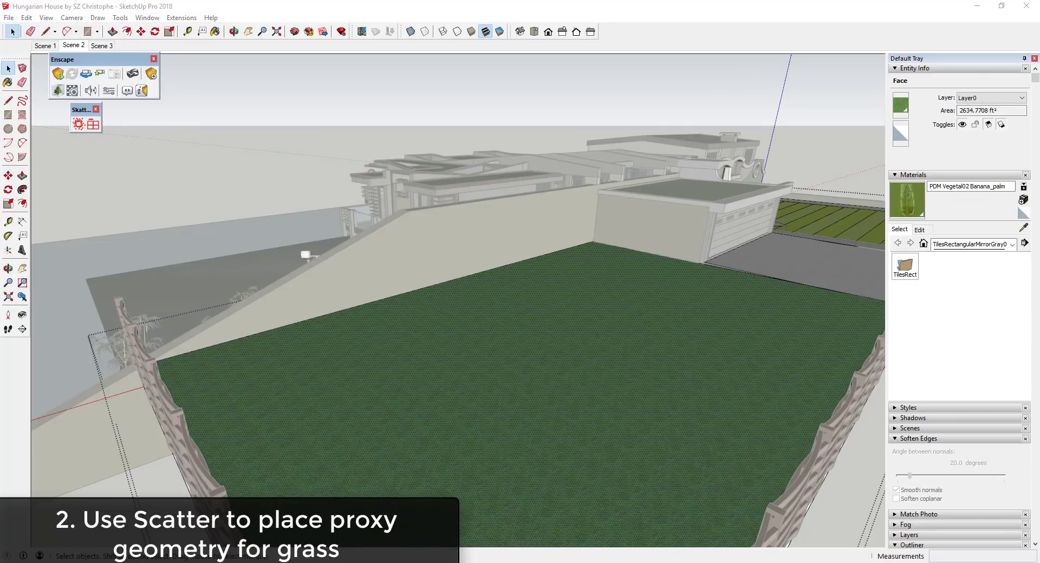
left_click_drag(0, 233, 67, 157)
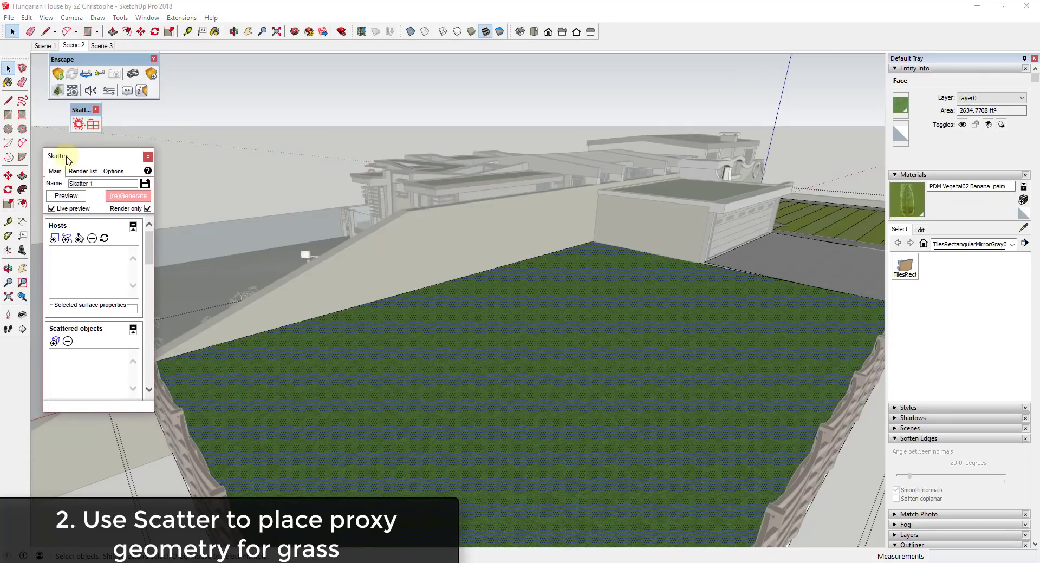
left_click(54, 240)
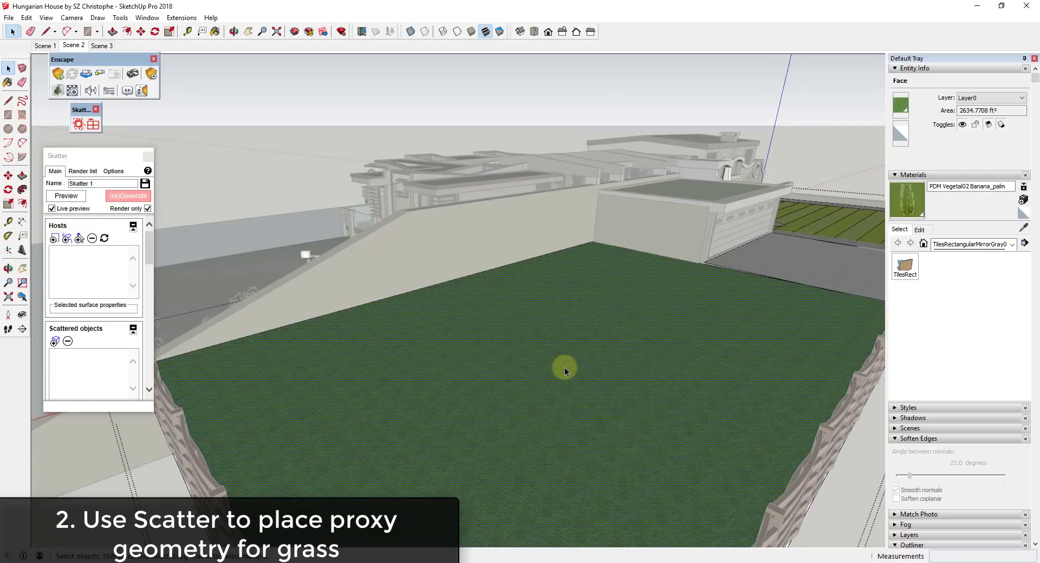
- Make a group from the lawn face and its bounding edges
double_click(564, 368)
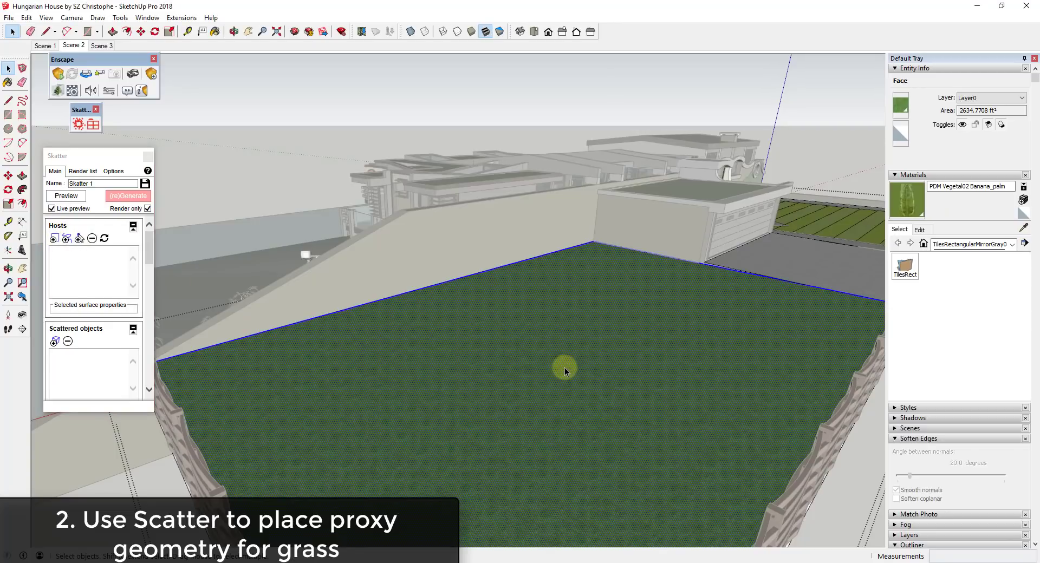
right_click(565, 368)
left_click(594, 146)
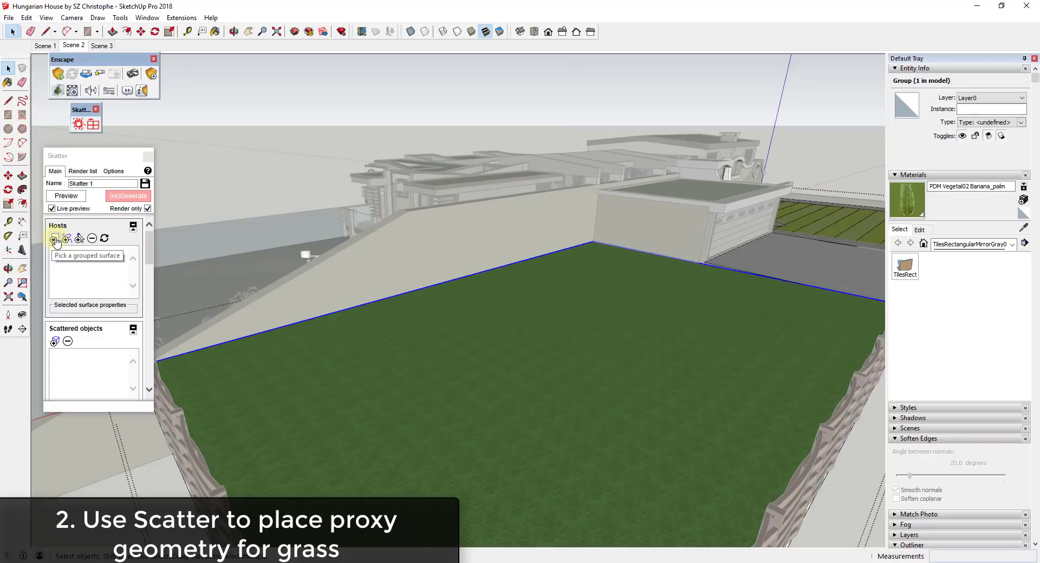
- Add the grouped lawn as the host surface of Skatter 1 and open the Skatter Library
left_click(55, 239)
left_click(534, 358)
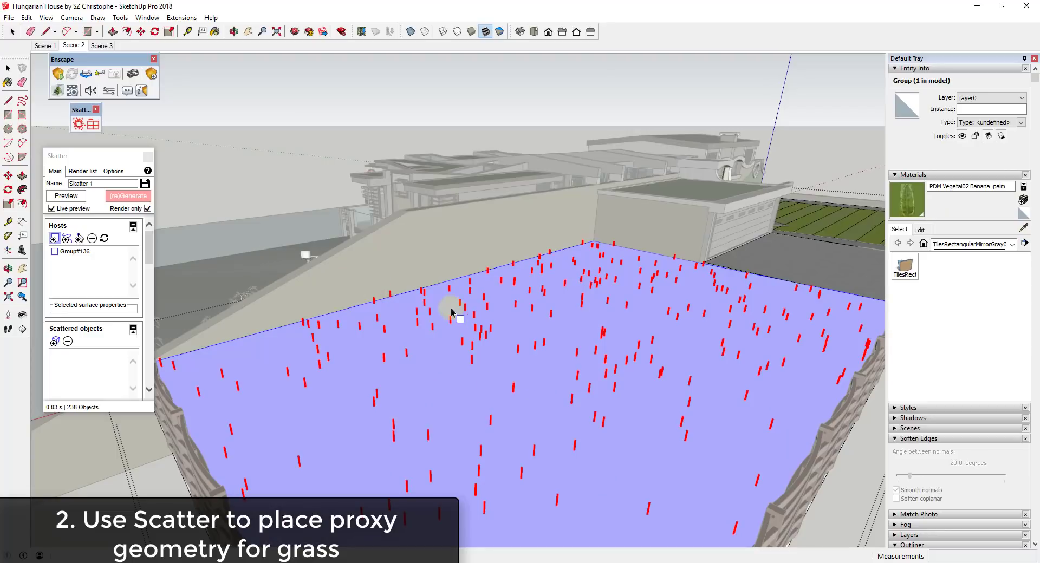
left_click(94, 127)
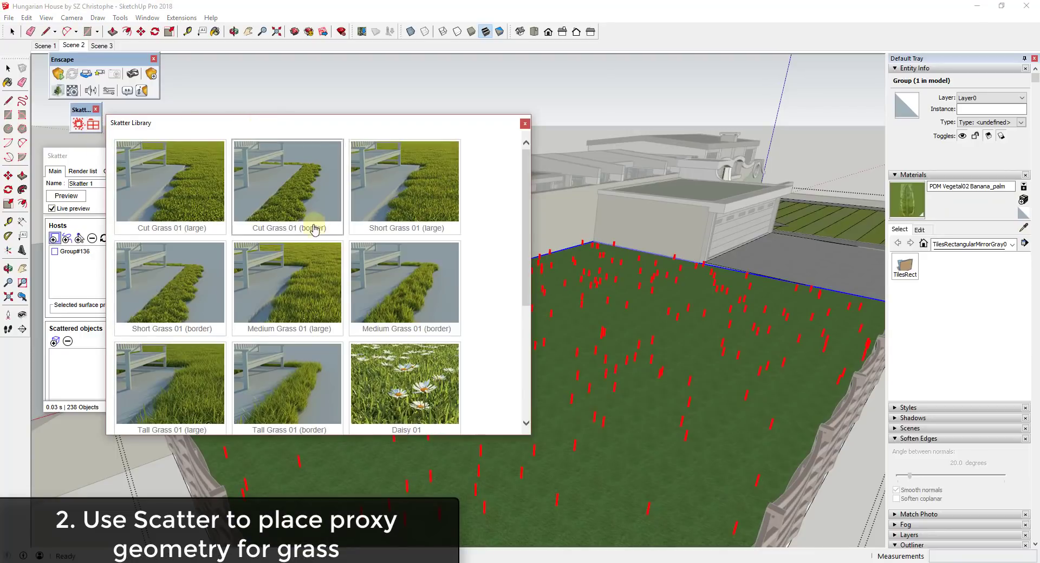
- Load the Medium Grass 01 (large) preset from the Skatter Library onto the lawn as render-only proxies
scroll(327, 317, "down", 3)
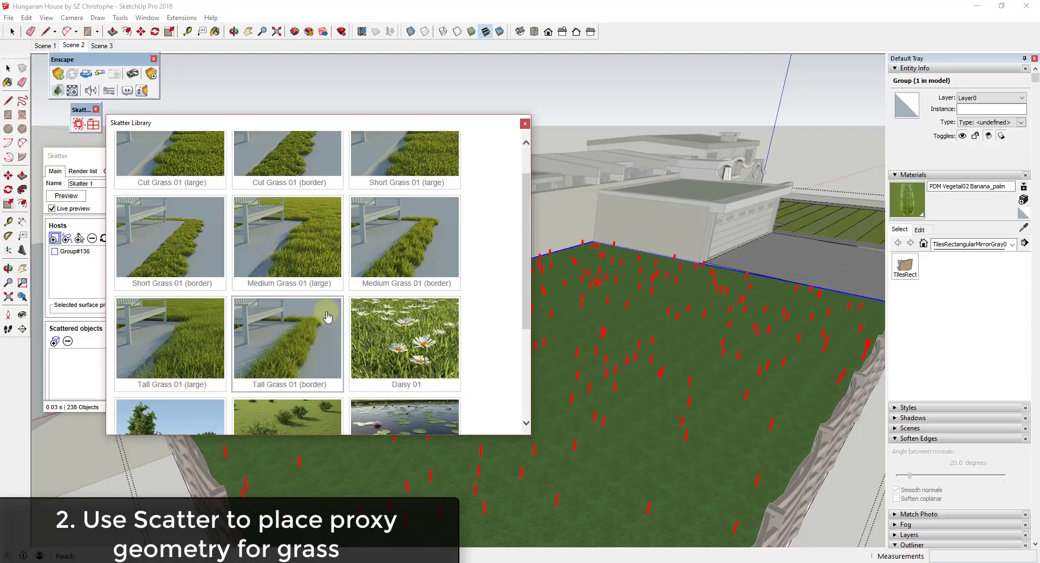
scroll(328, 317, "up", 3)
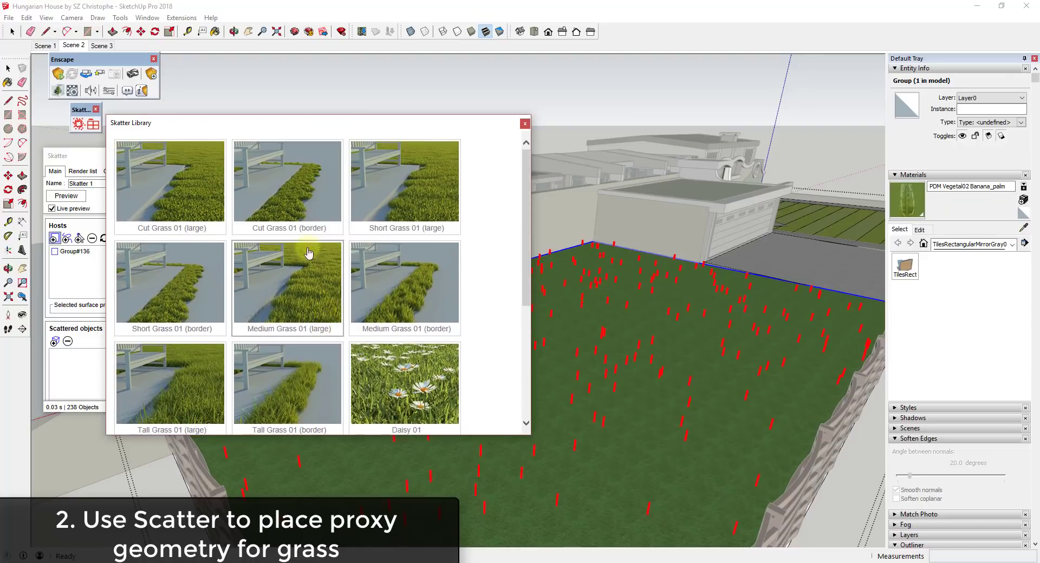
left_click(307, 292)
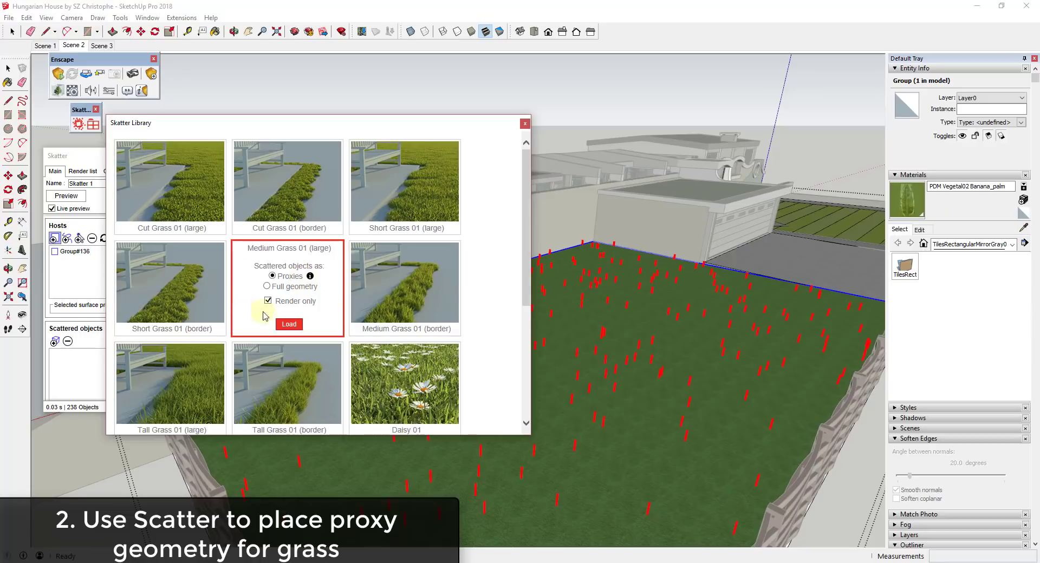
mouse_move(310, 278)
left_click(290, 325)
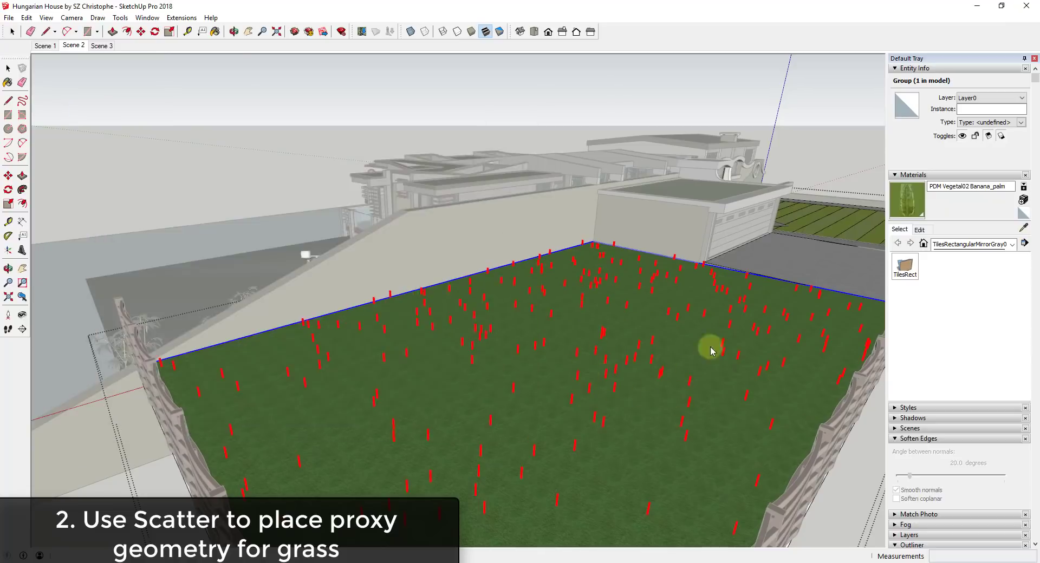
left_click(659, 338)
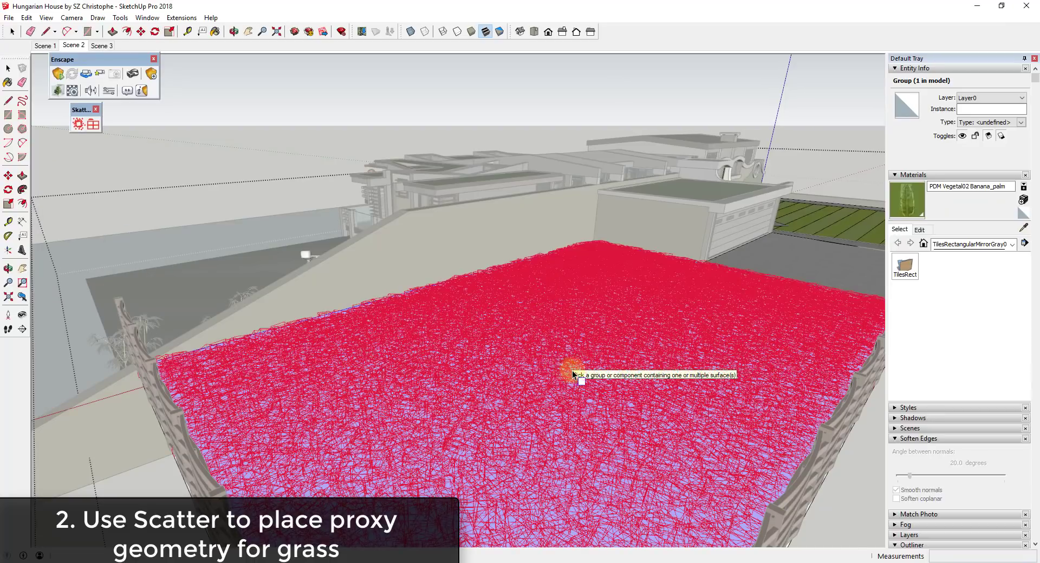
- Start Enscape to render the lawn with the scattered medium grass
mouse_move(679, 420)
middle_mouse_down()
mouse_move(685, 399)
mouse_move(668, 455)
mouse_move(637, 382)
mouse_move(635, 405)
middle_mouse_up()
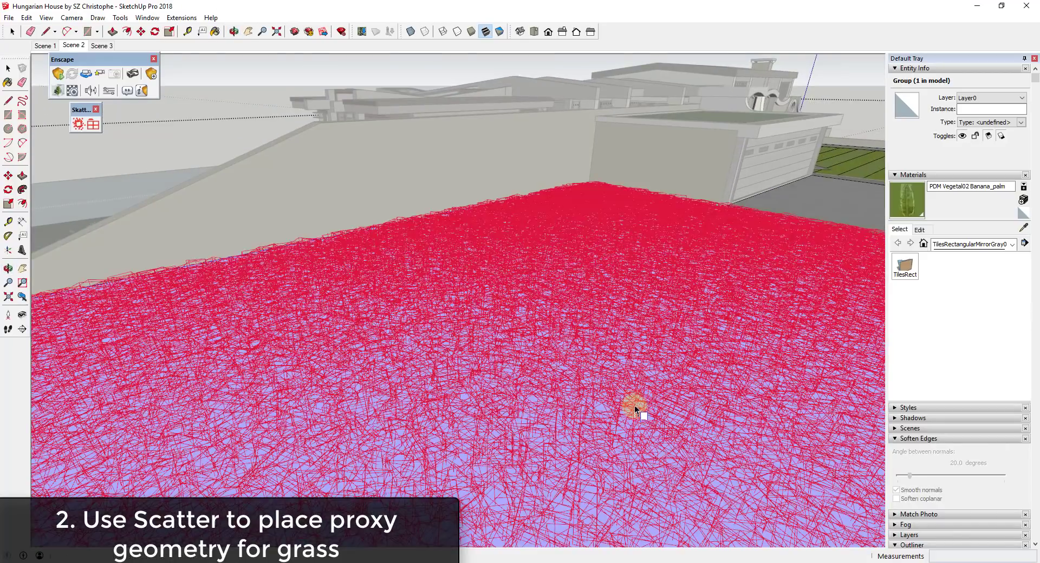
scroll(636, 401, "down", 2)
scroll(638, 291, "down", 3)
mouse_move(638, 291)
middle_mouse_down()
mouse_move(636, 337)
mouse_move(650, 258)
mouse_move(314, 330)
mouse_move(476, 330)
mouse_move(524, 264)
mouse_move(436, 274)
mouse_move(678, 304)
mouse_move(567, 294)
mouse_move(692, 281)
mouse_move(568, 309)
mouse_move(701, 271)
mouse_move(655, 272)
mouse_move(612, 163)
middle_mouse_up()
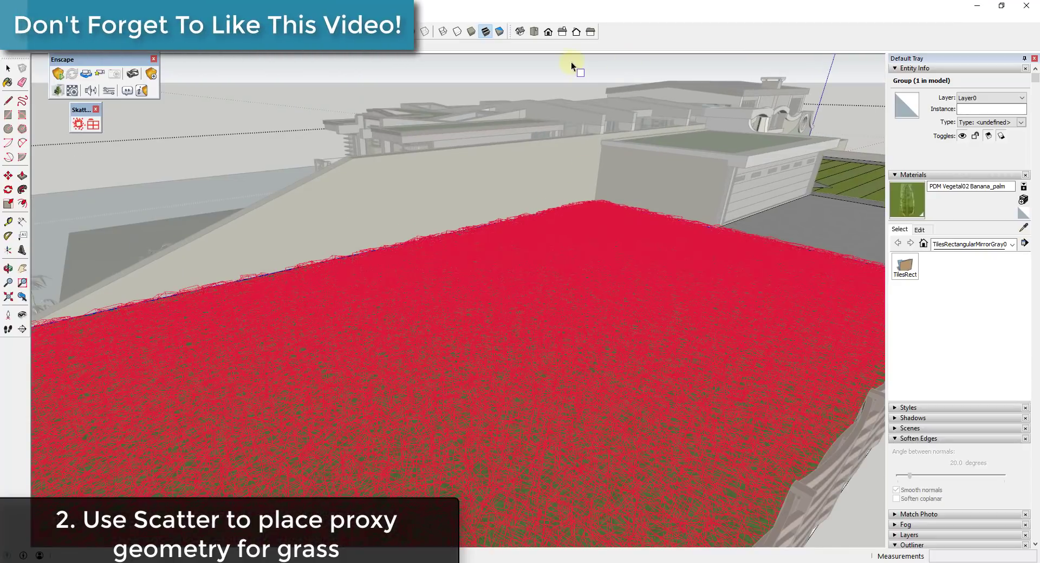
left_click(57, 74)
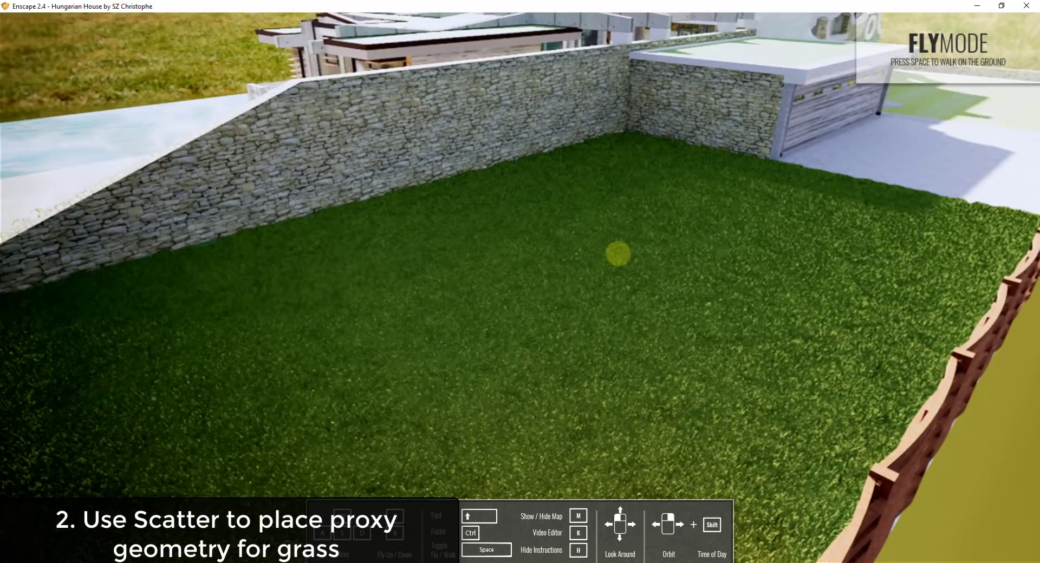
- Fly over the lawn and down to ground level in Enscape to examine the scattered grass's coverage and blade detail
left_click_drag(618, 254, 616, 254)
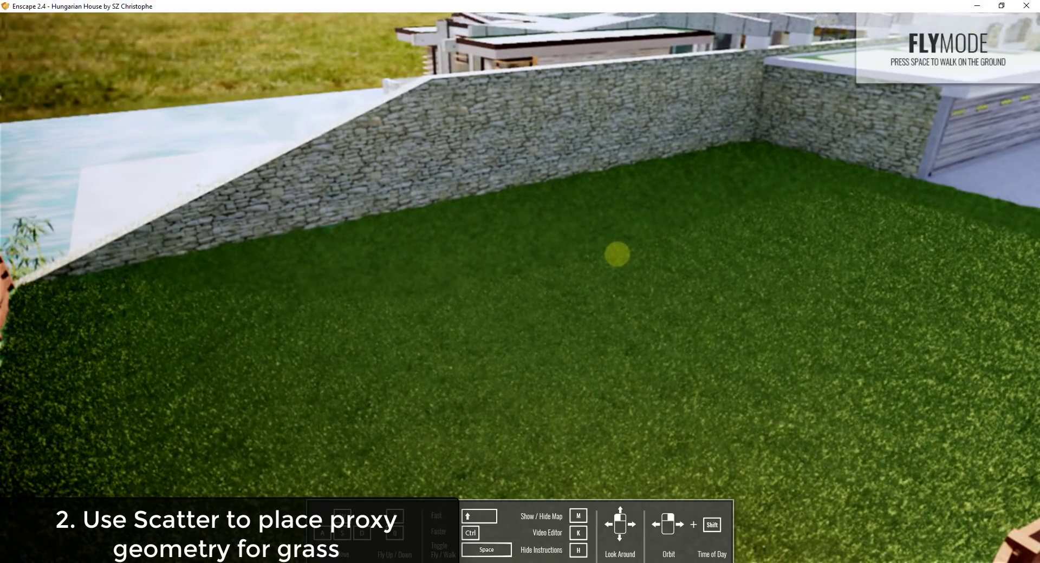
key("a")
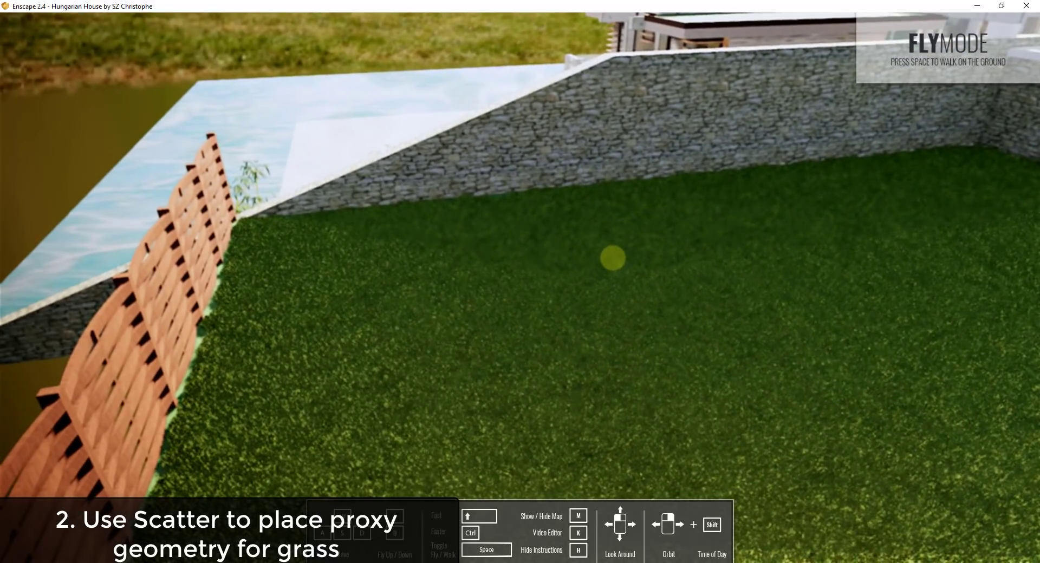
left_click_drag(621, 253, 619, 254)
key("w")
key("e")
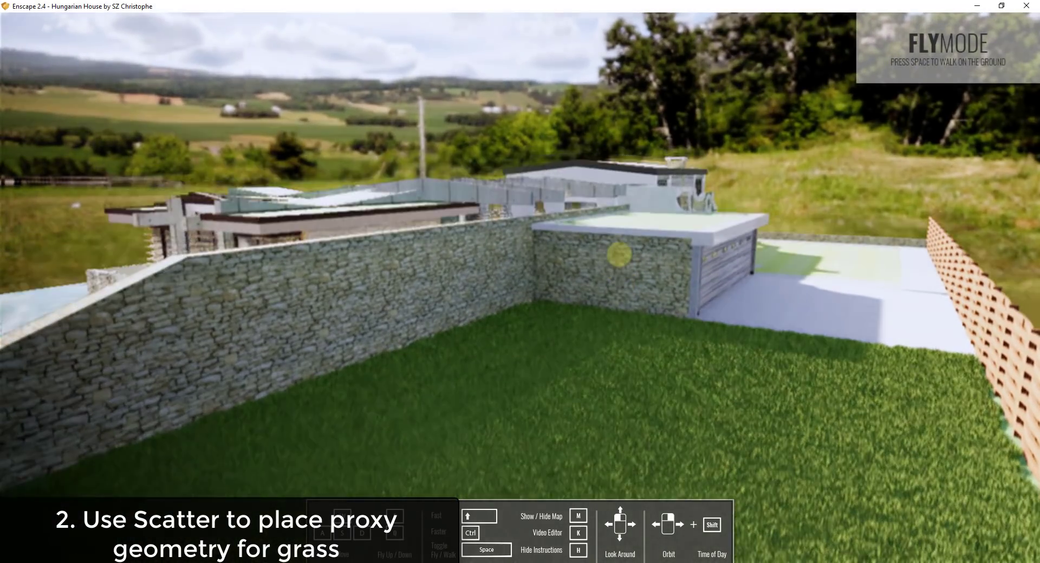
key("q")
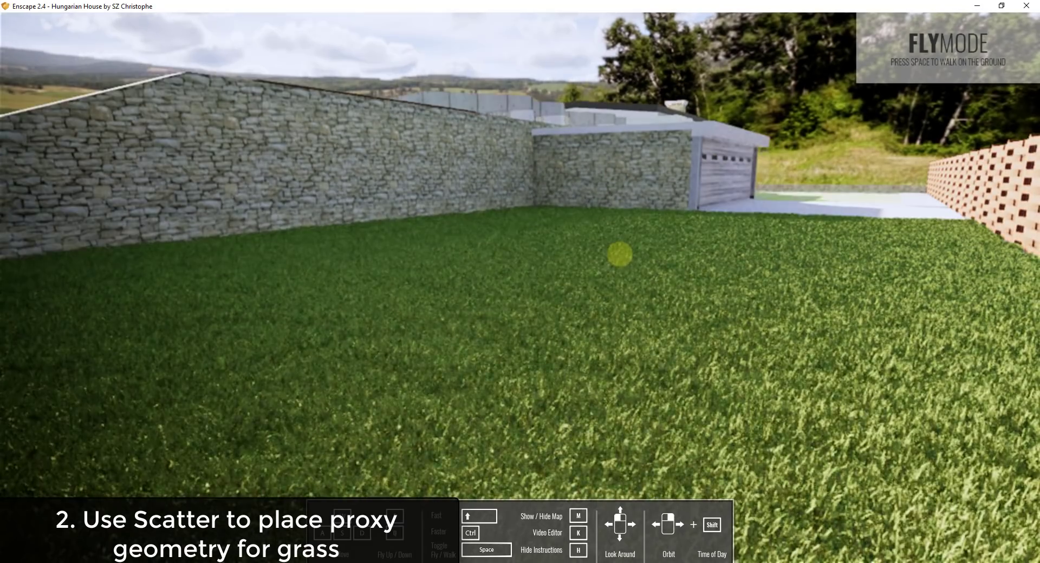
key("q")
key("e")
left_click_drag(620, 252, 617, 253)
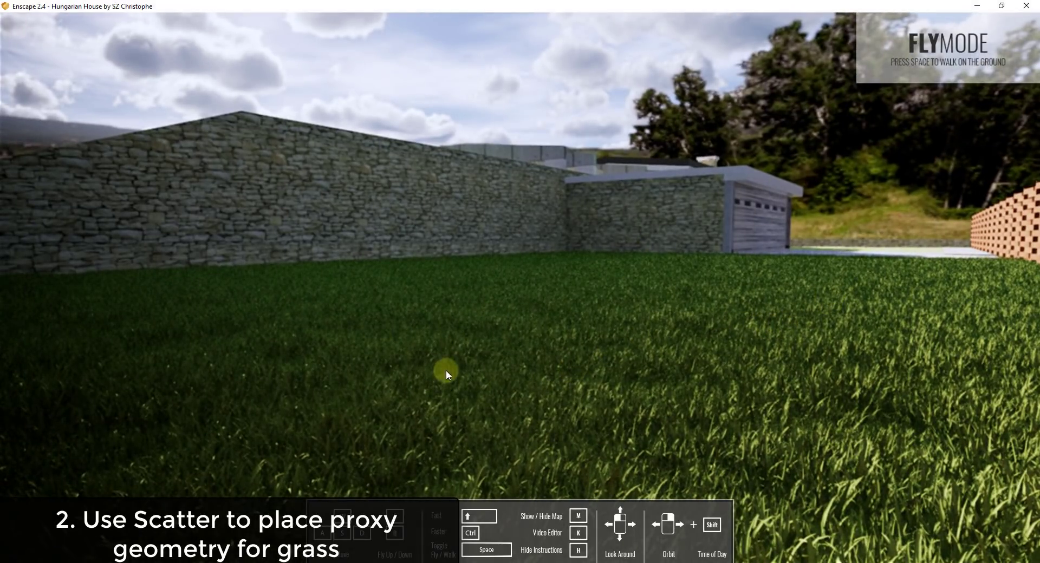
left_click_drag(630, 306, 660, 309)
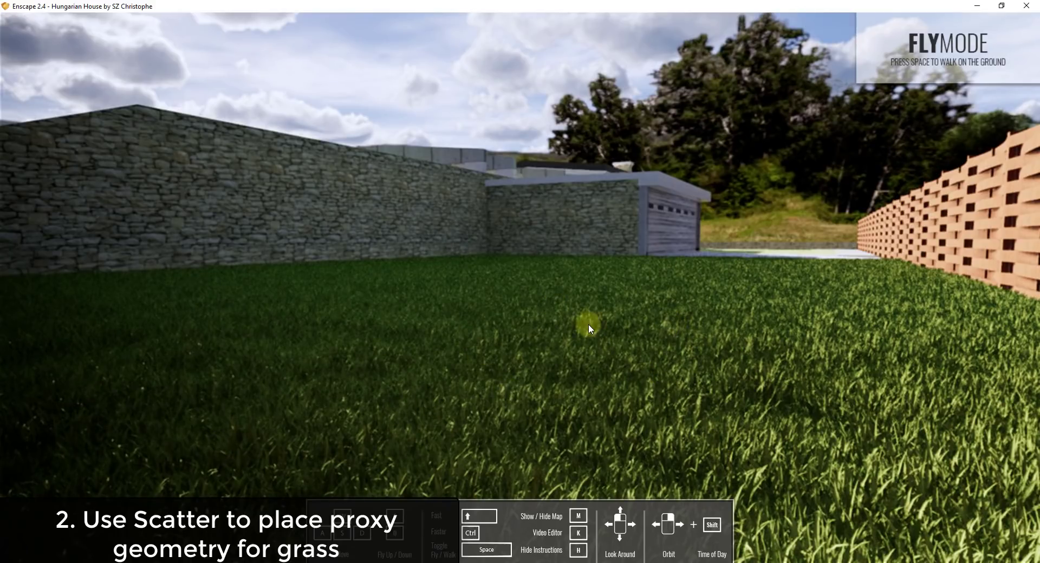
left_click_drag(588, 325, 602, 325)
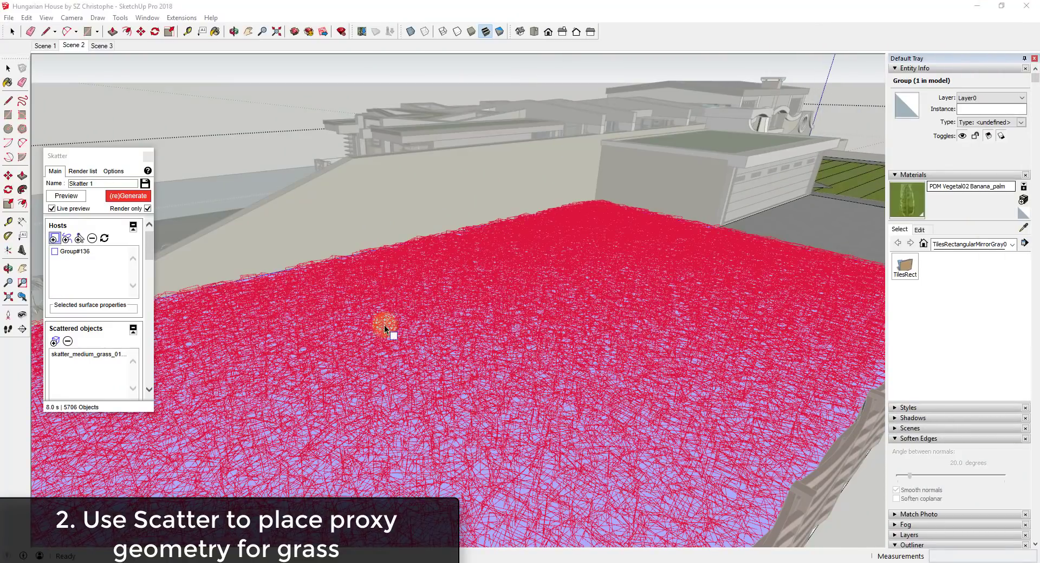
- Try a Spacing X of 6 in the distribution settings of Skatter 1
scroll(148, 287, "down", 5)
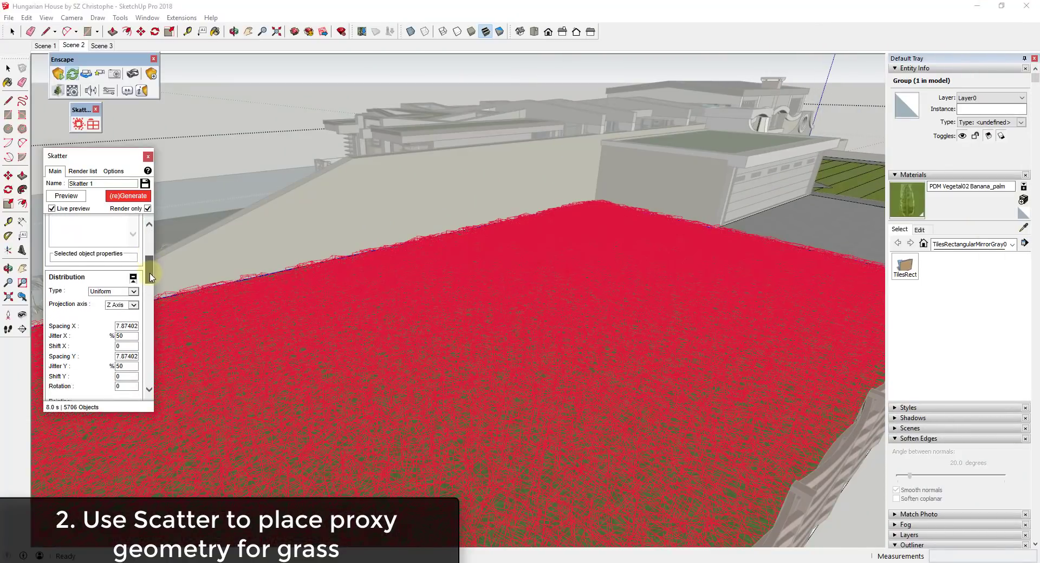
left_click(118, 277)
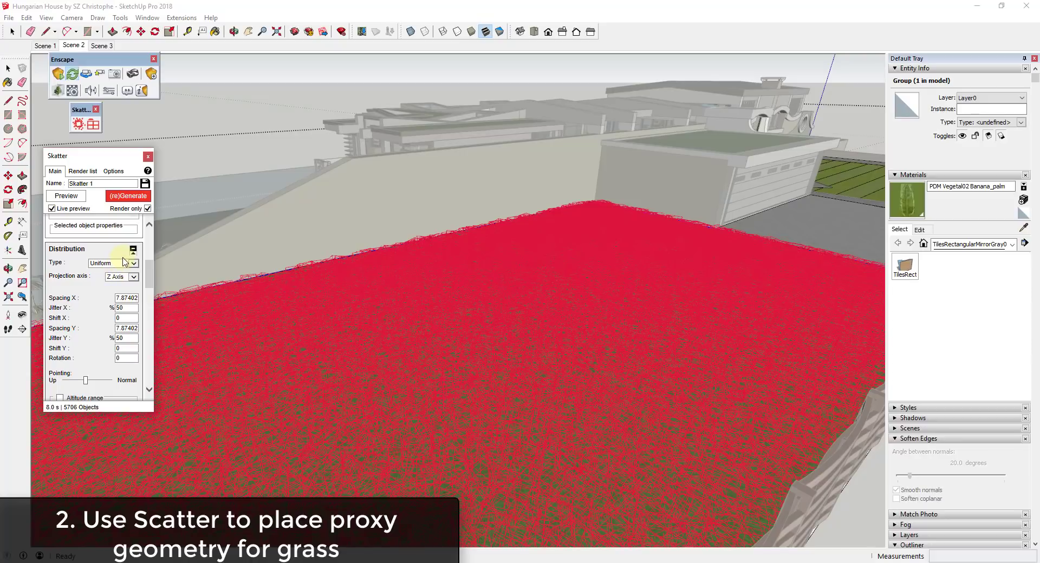
double_click(128, 298)
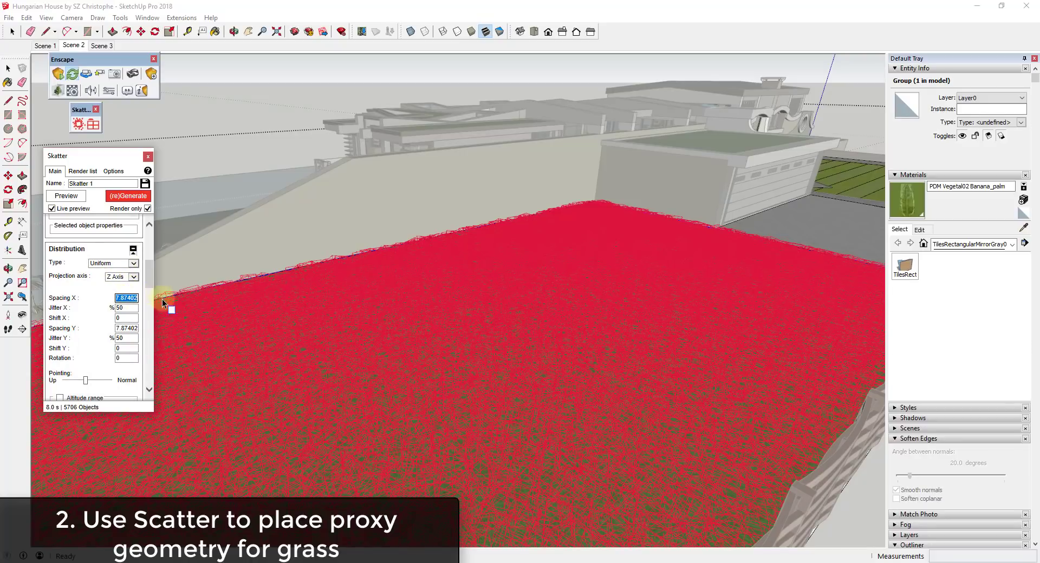
type("6")
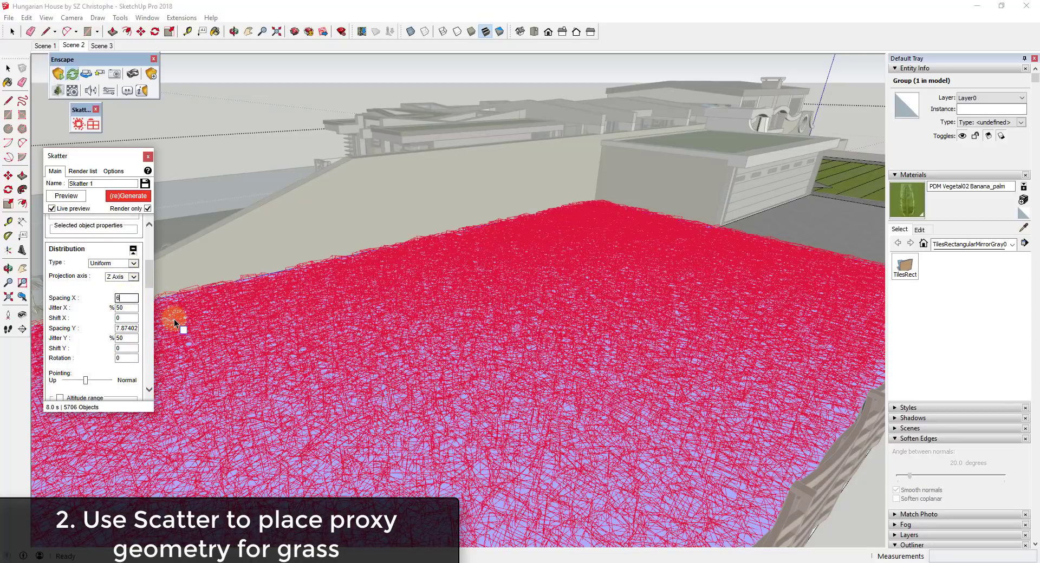
key("Tab")
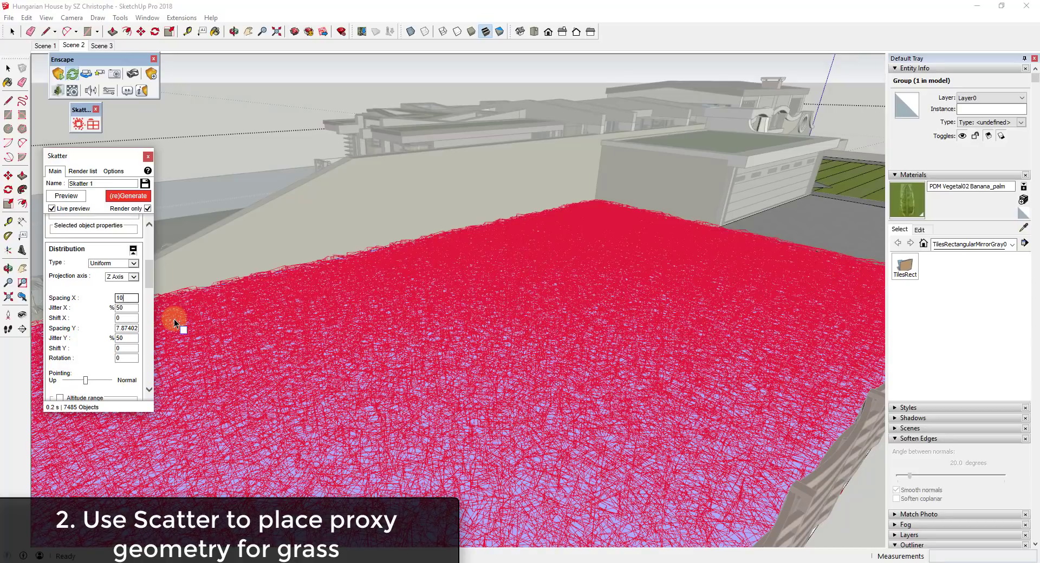
- Set Spacing X and Spacing Y of the grass distribution to 10 and regenerate the scatter
type("10")
key("Tab")
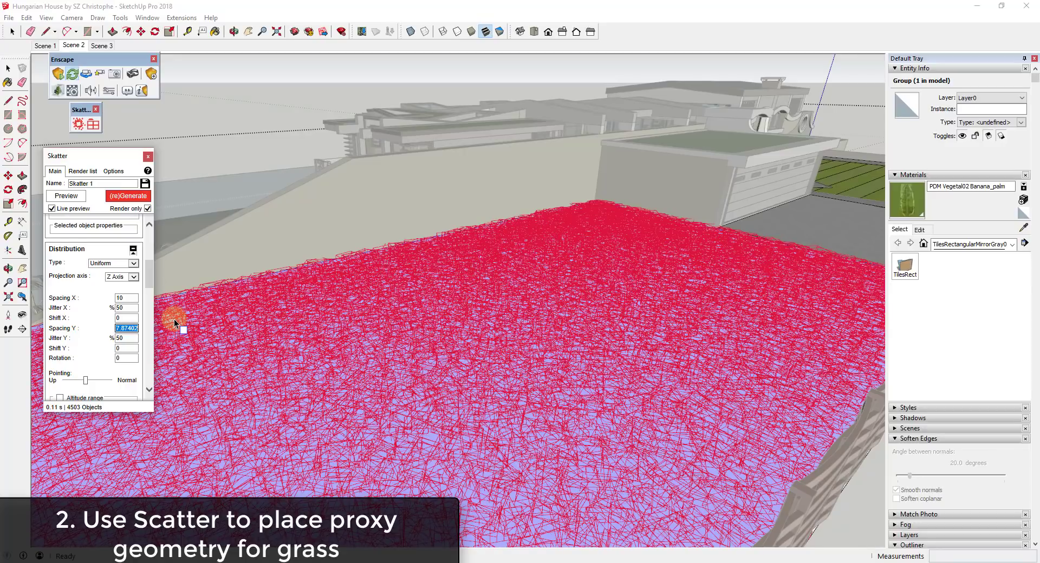
type("10")
key("Tab")
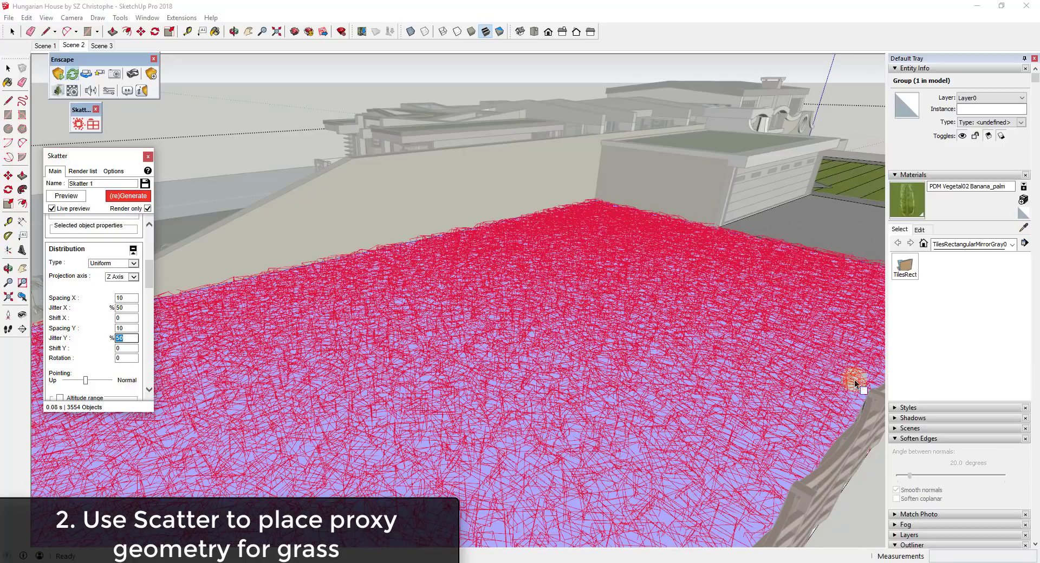
left_click(130, 196)
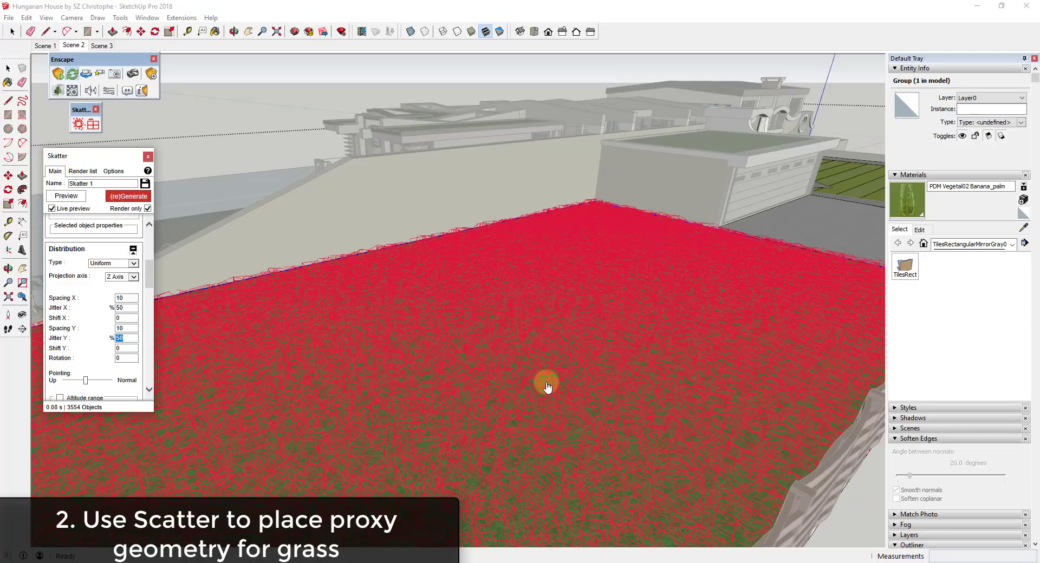
left_click(615, 376)
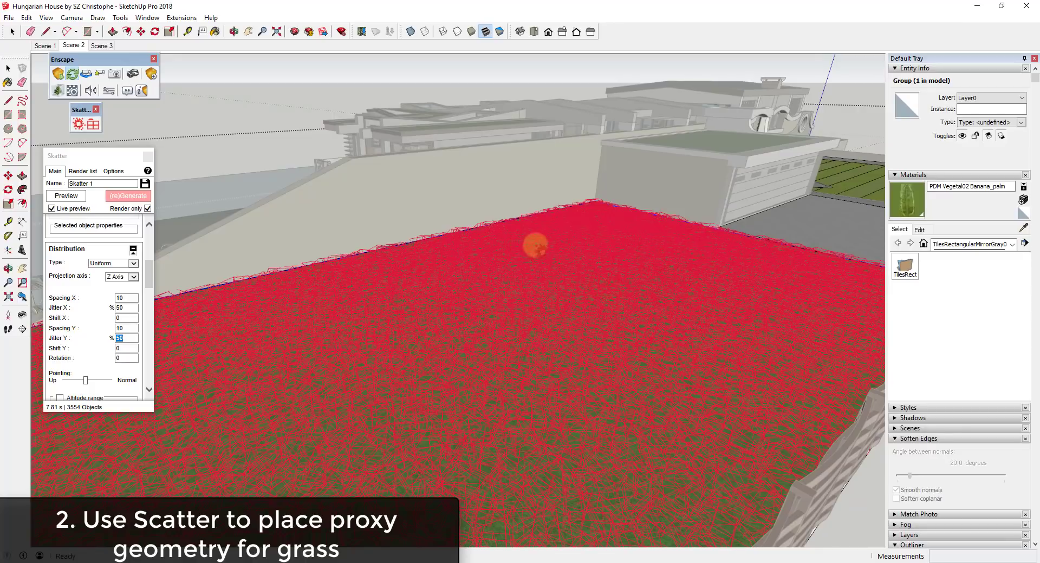
- Start the Enscape render of the house model for the plain textured lawn
mouse_move(587, 311)
middle_mouse_down()
mouse_move(613, 296)
mouse_move(627, 310)
mouse_move(599, 297)
middle_mouse_up()
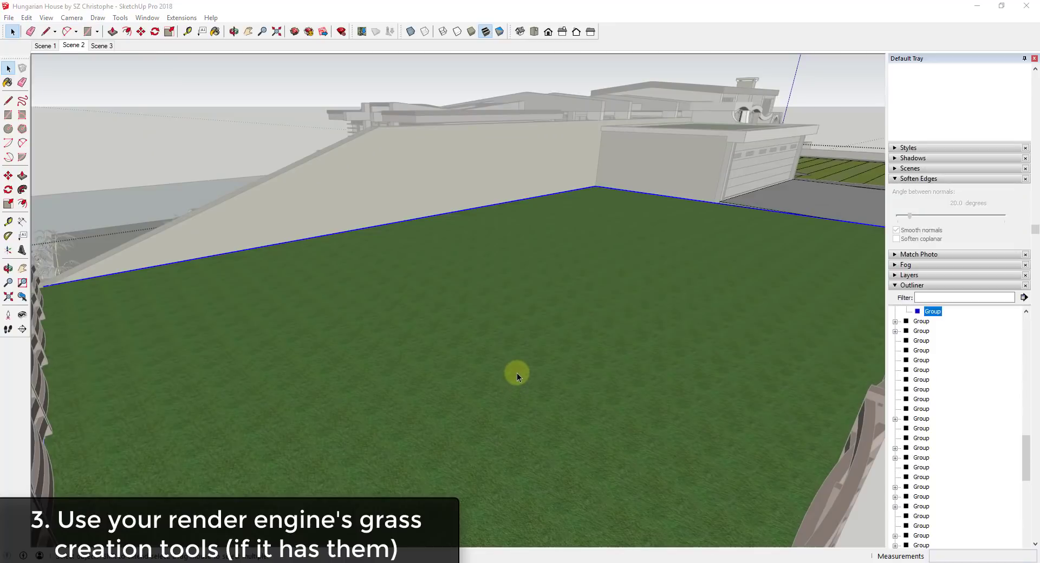
middle_click_drag(517, 372, 621, 355)
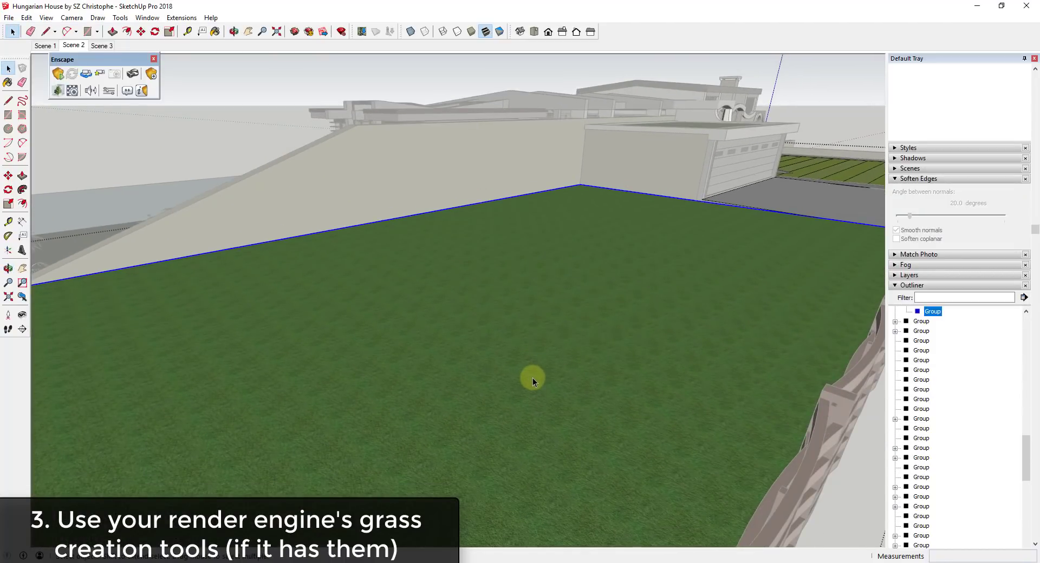
middle_click_drag(534, 378, 541, 390)
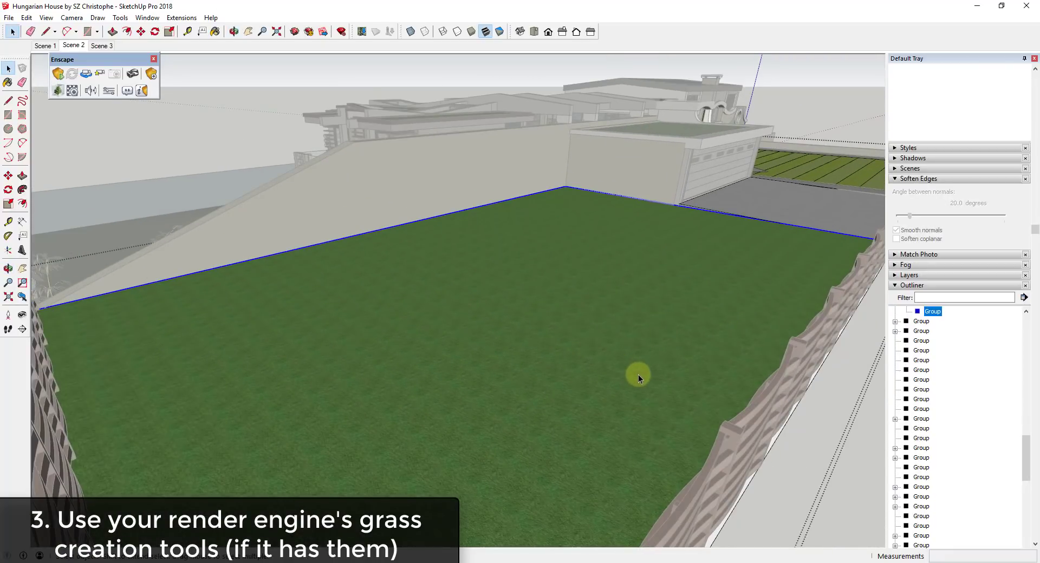
scroll(615, 383, "down", 5)
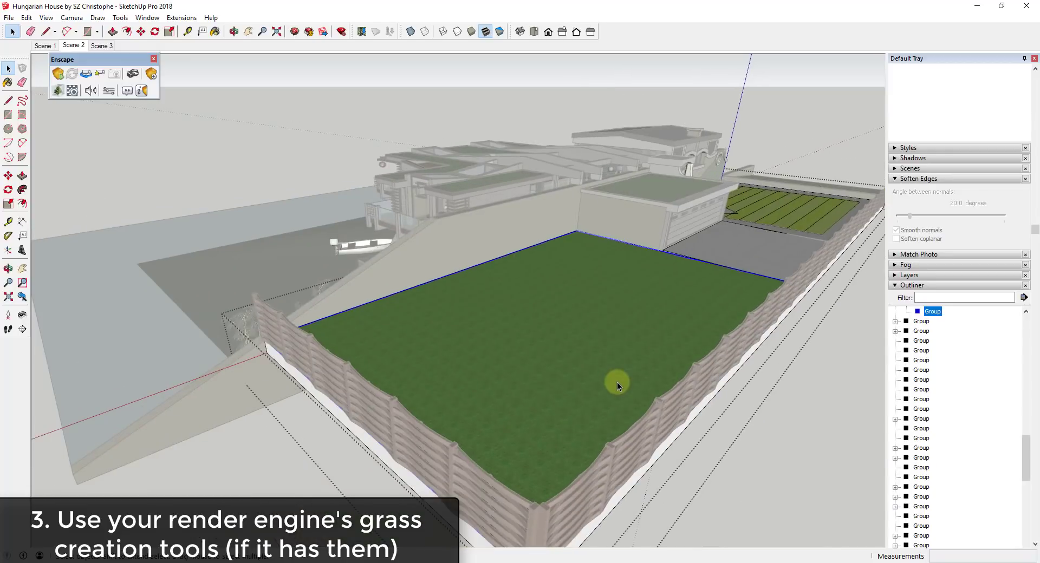
scroll(606, 377, "up", 2)
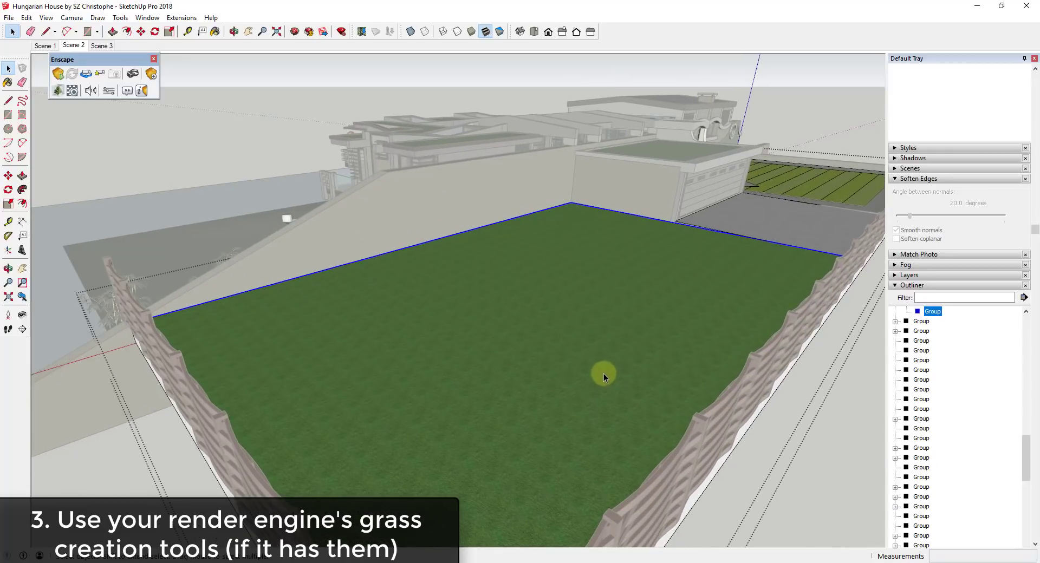
middle_click_drag(572, 328, 565, 332)
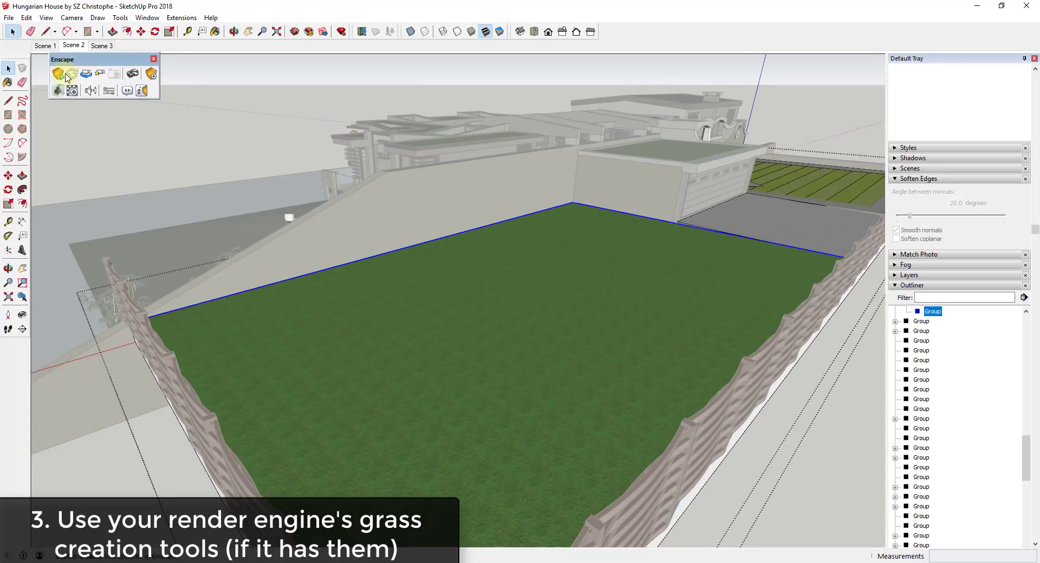
left_click(58, 74)
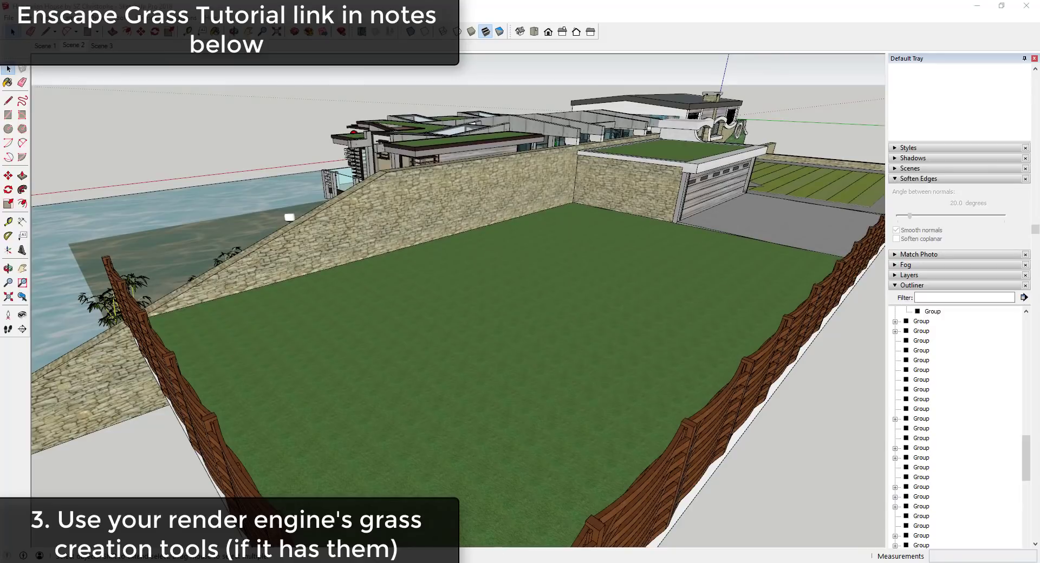
- Open the Enscape Materials editor and load the lawn's Vegetation_Grass_Artificial material by sampling the lawn
left_click(384, 301)
left_click(74, 92)
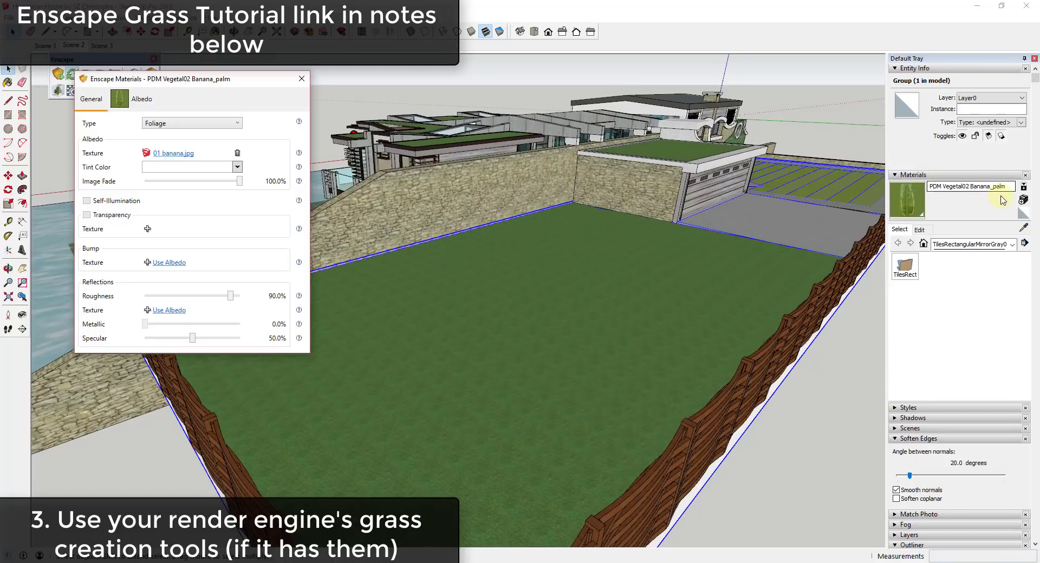
left_click(539, 292)
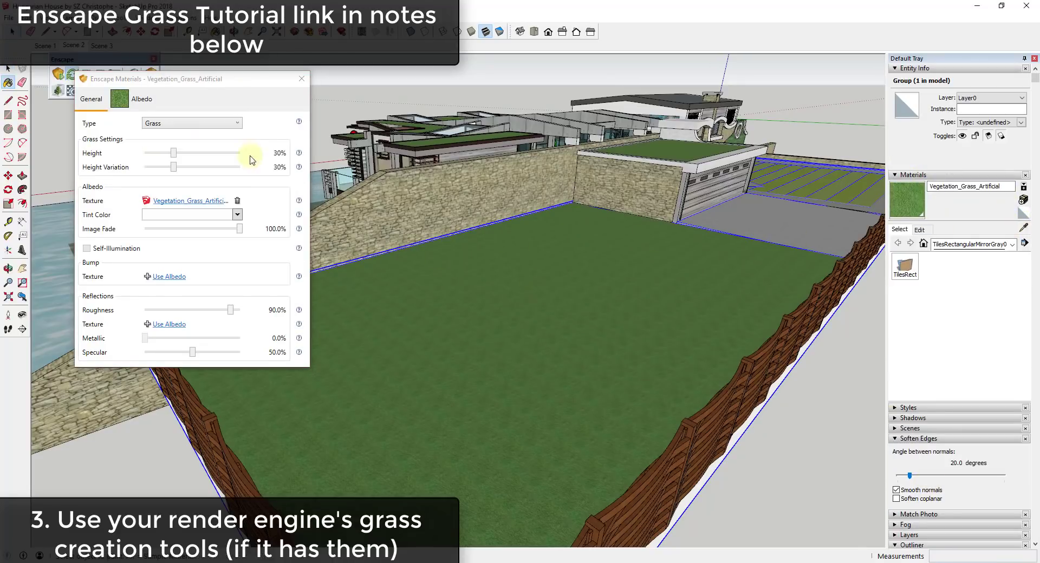
- Review the material type choices, keep Grass, and place the Enscape render window beside the material settings
left_click(172, 125)
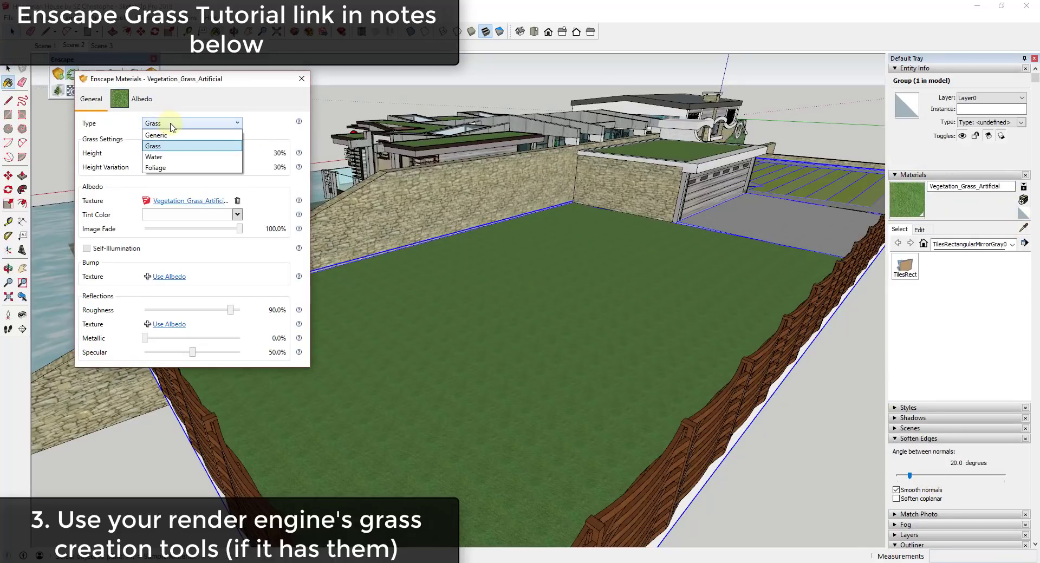
left_click(171, 127)
left_click_drag(0, 67, 604, 154)
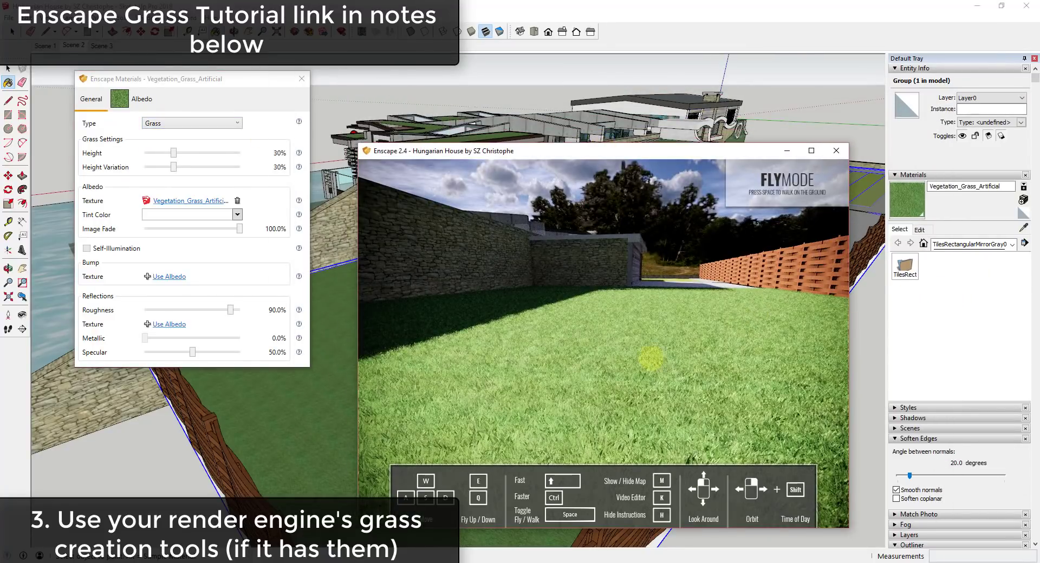
- Raise the lawn material's grass Height to 50% and examine the taller grass in a widened Enscape render window
left_click_drag(174, 154, 191, 156)
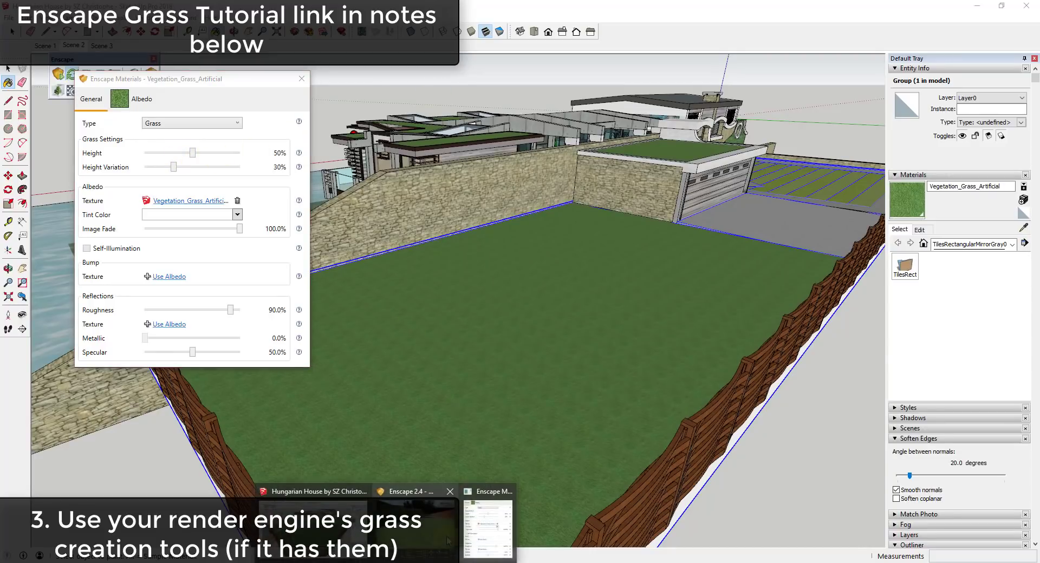
left_click(440, 535)
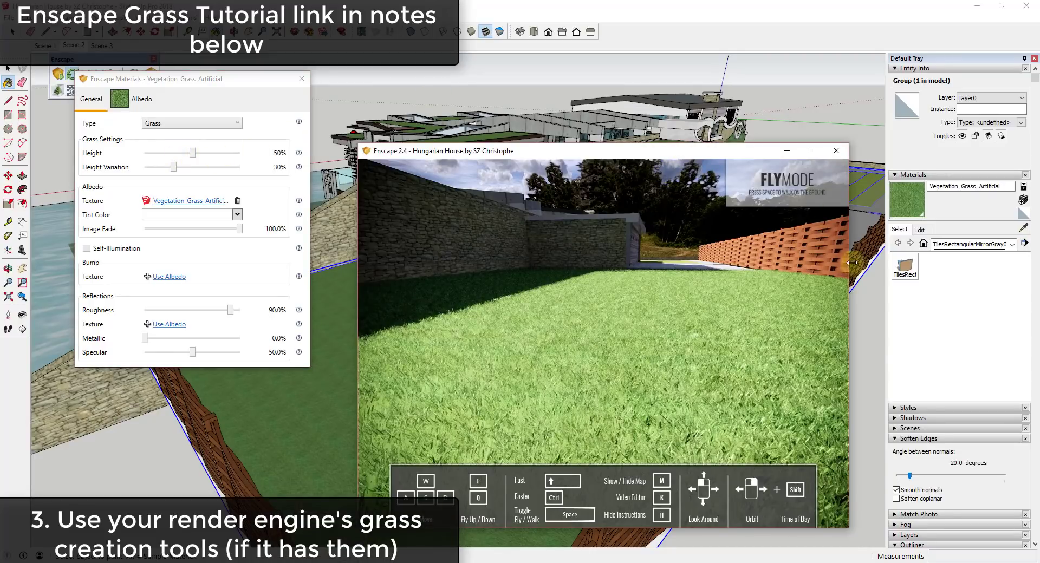
left_click_drag(851, 282, 966, 282)
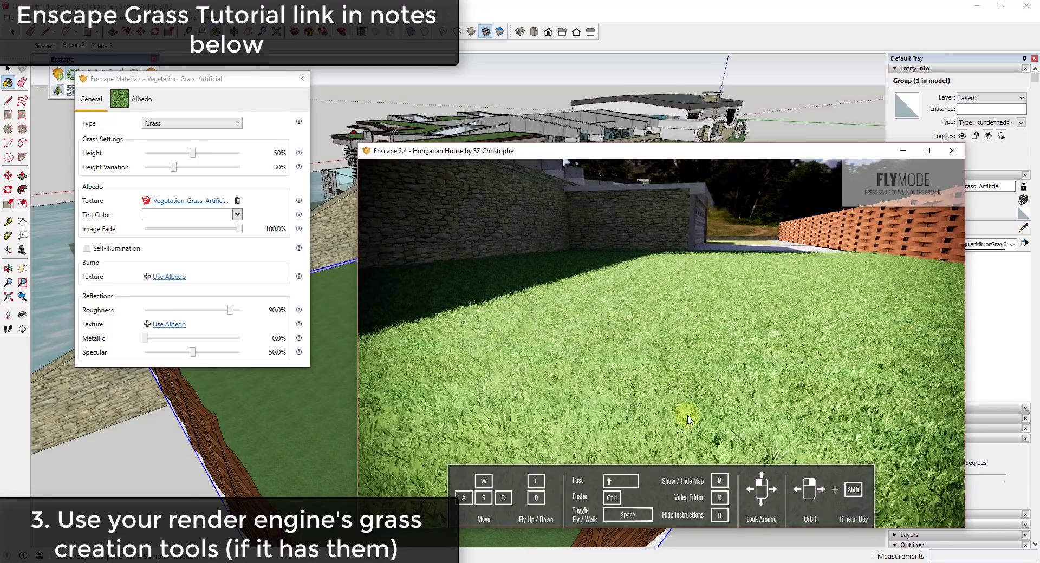
mouse_move(693, 415)
left_mouse_down()
mouse_move(674, 413)
mouse_move(688, 416)
left_mouse_up()
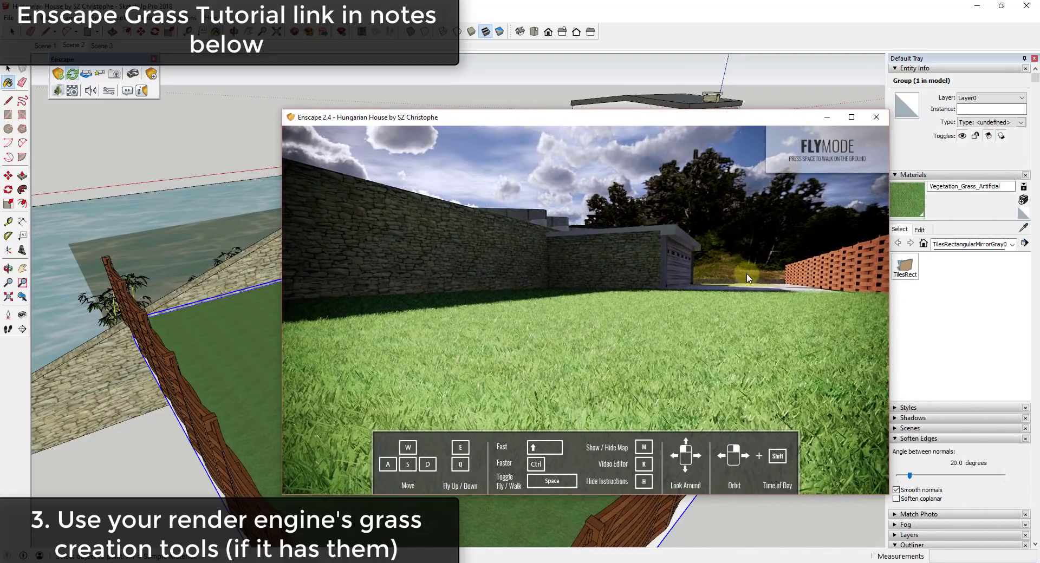
- Close the Enscape render, its material editor and its set of tools to return to the plain lawn model
left_click(877, 117)
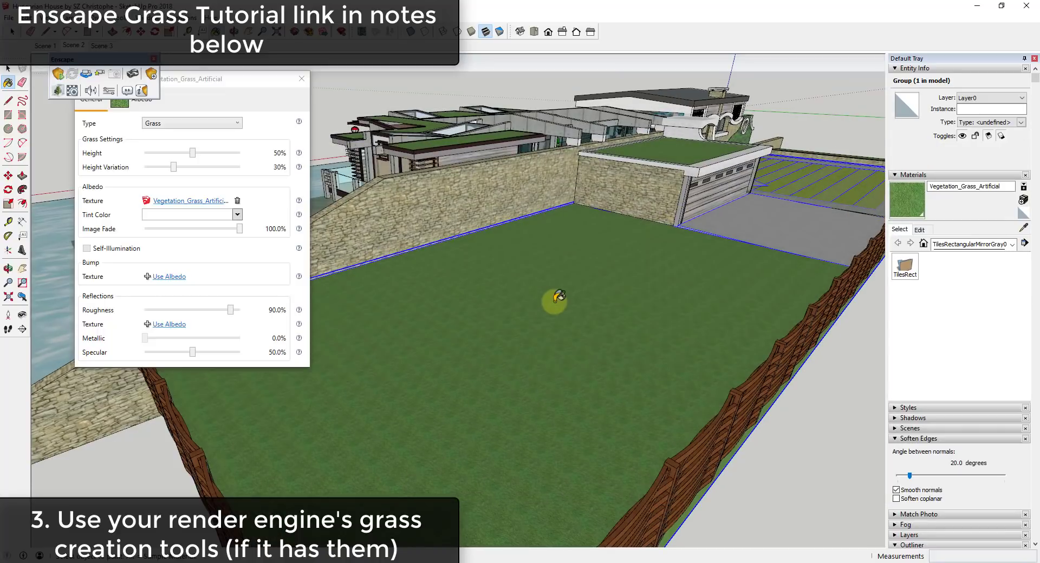
scroll(555, 312, "up", 3)
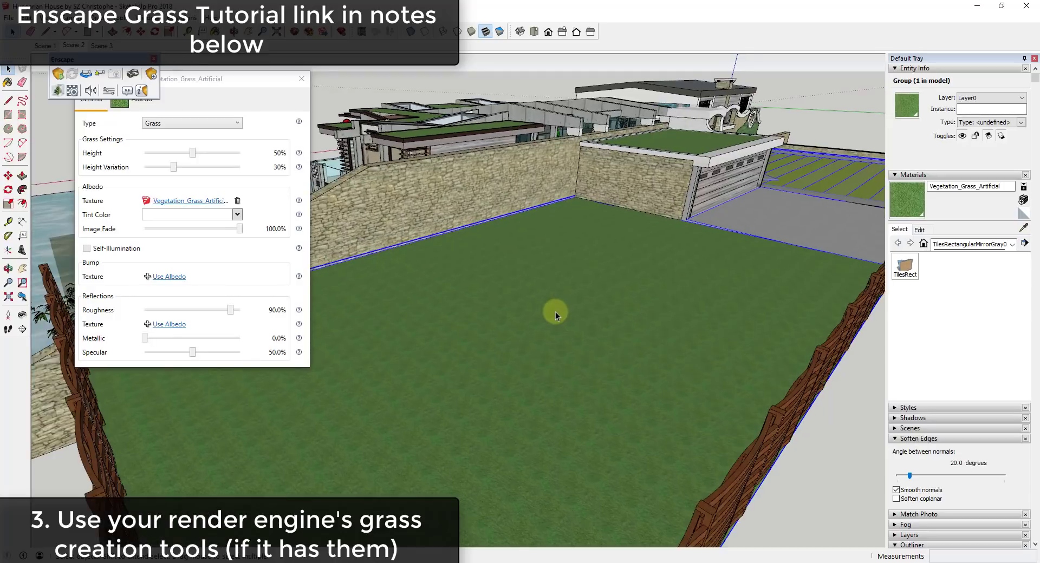
left_click(301, 80)
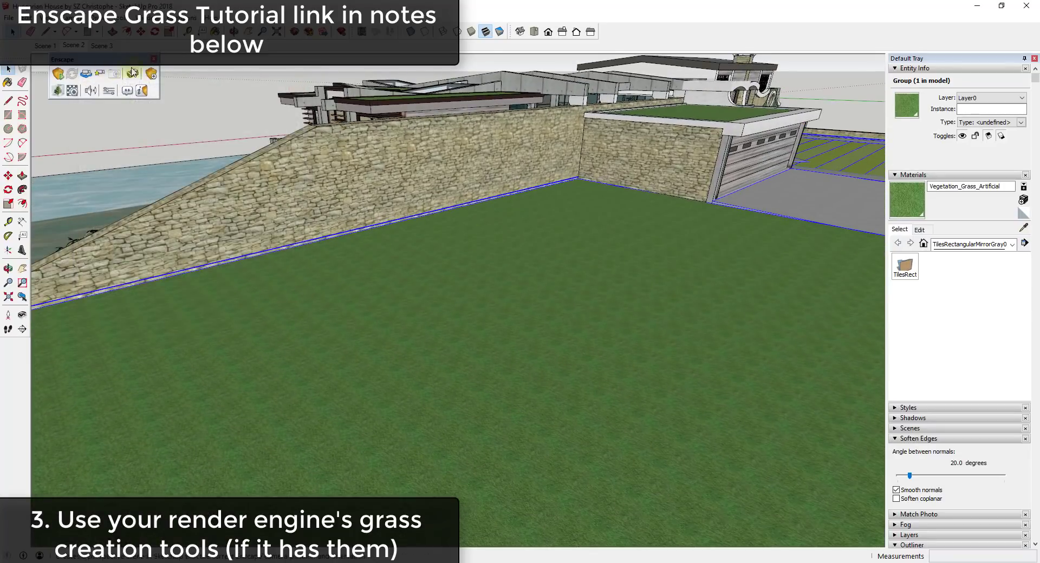
left_click(154, 60)
- Display the V-Ray for SketchUp and V-Ray Objects tool sets and arrange them side by side above the model
right_click(686, 36)
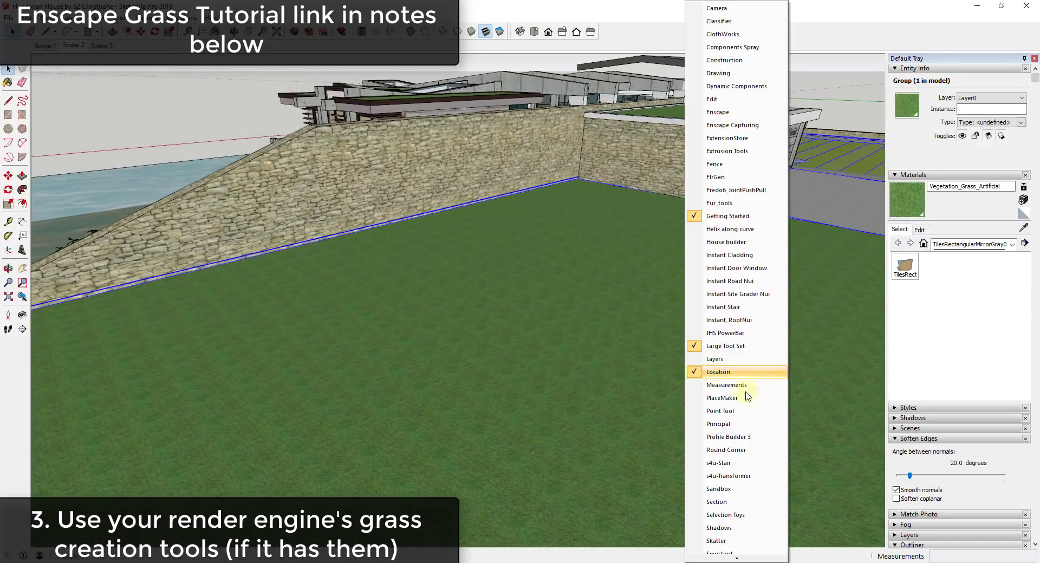
scroll(740, 464, "down", 5)
left_click(738, 432)
right_click(698, 36)
scroll(744, 472, "down", 8)
left_click(746, 458)
left_click_drag(352, 59, 245, 59)
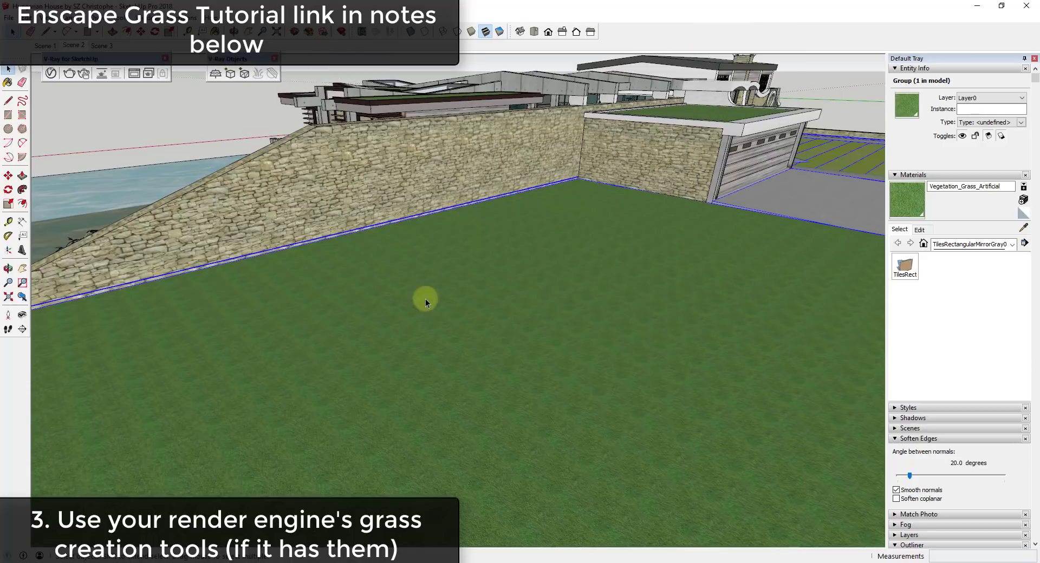
- Add V-Ray Fur to the lawn group and start an interactive V-Ray render of the grass
left_click(260, 77)
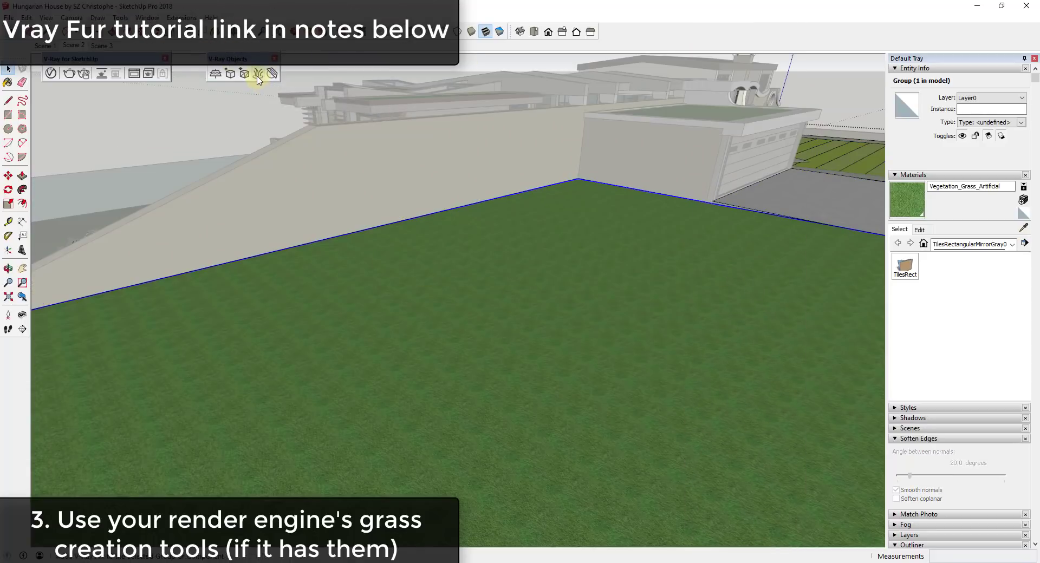
left_click(259, 75)
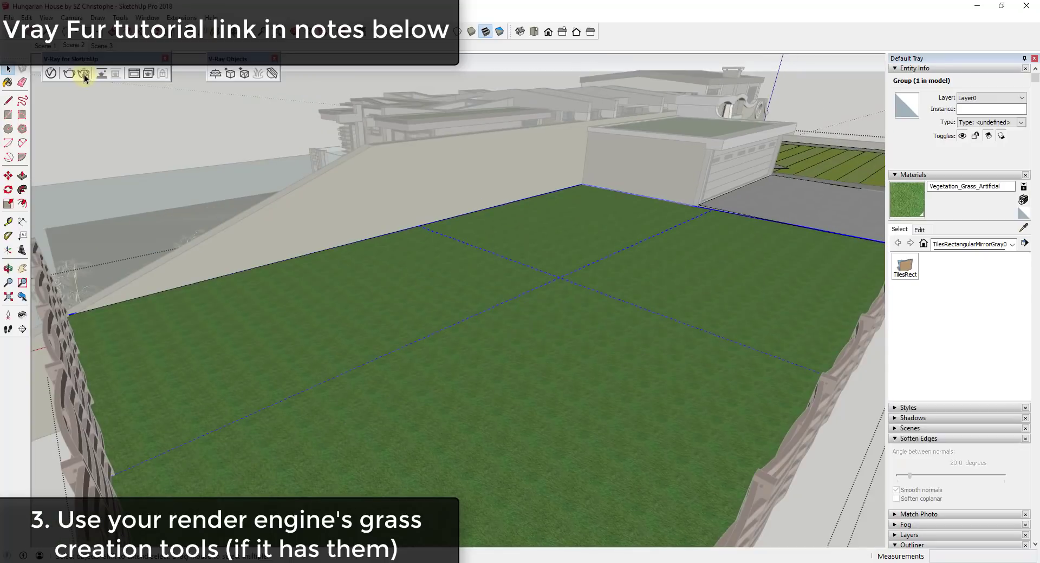
left_click(85, 77)
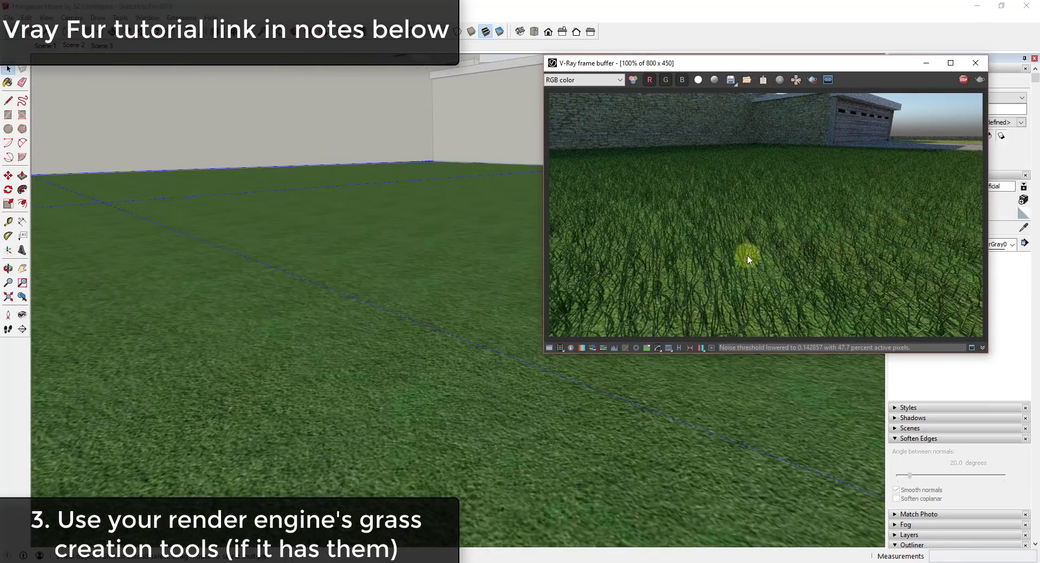
left_click(692, 4)
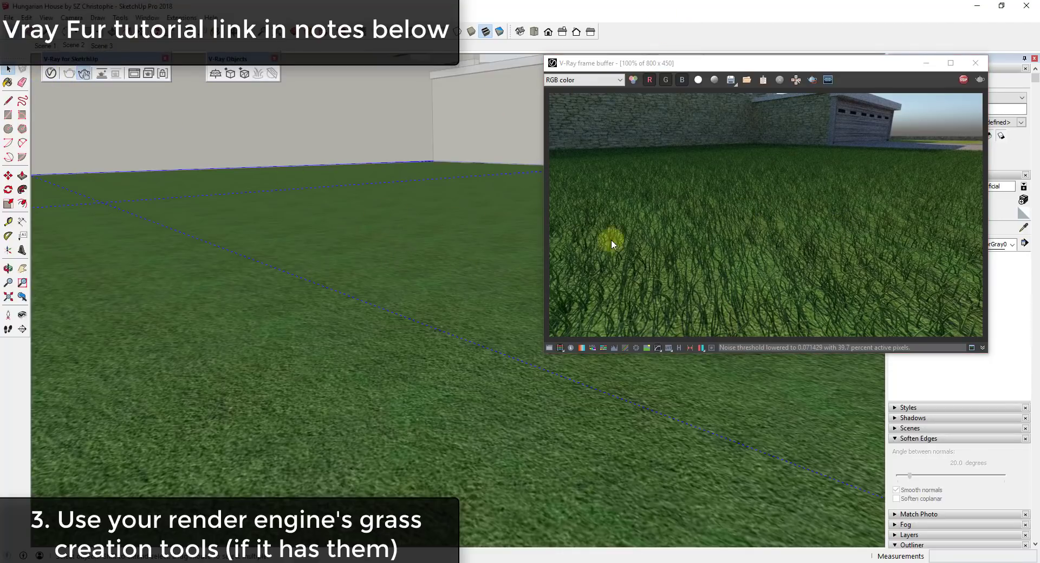
- Open the V-Ray Asset Editor beside the render and show the parameters of the V-Ray Fur geometry
left_click(51, 73)
left_click_drag(504, 101, 150, 96)
left_click(143, 119)
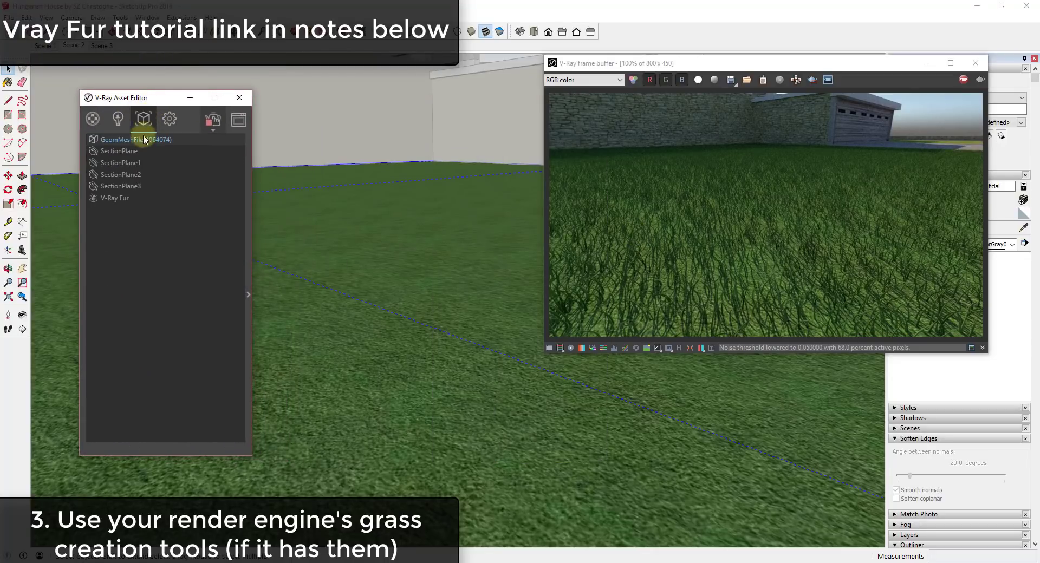
left_click(114, 202)
left_click(249, 287)
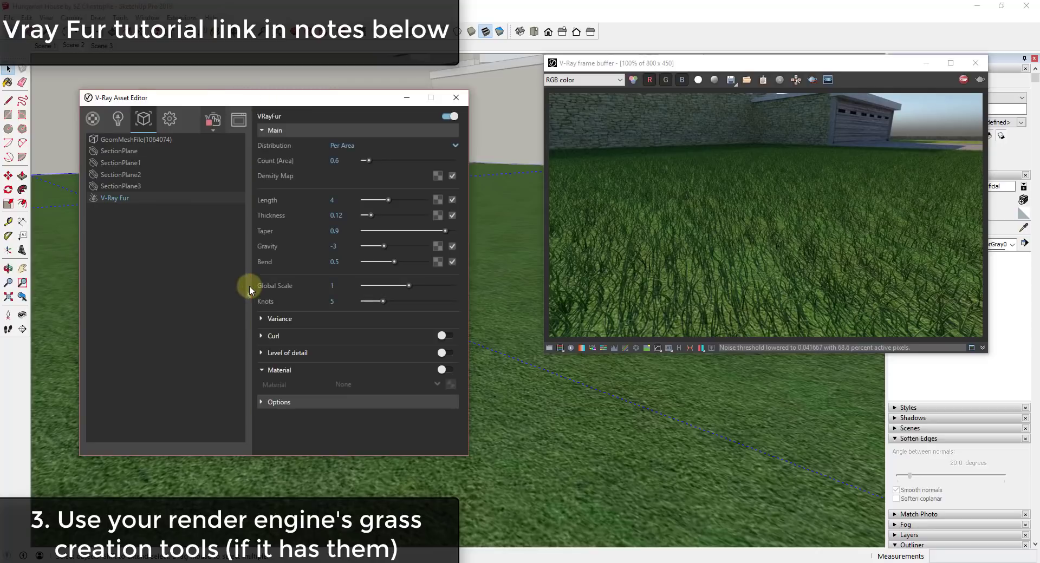
left_click_drag(310, 97, 284, 93)
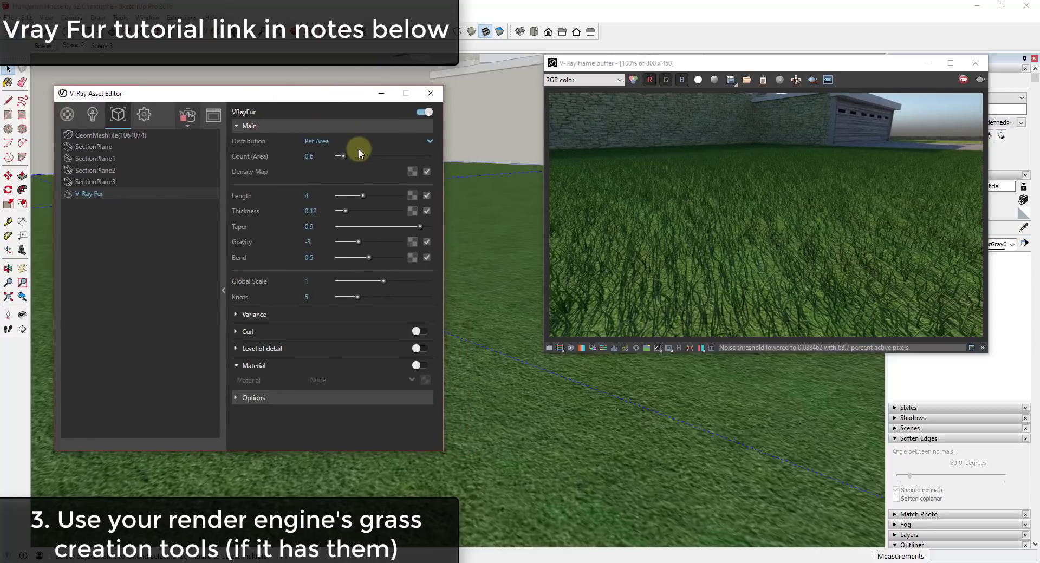
- Set the fur's Count (Area) to 2 and check the denser grass in the interactive render from a lower viewpoint
double_click(310, 156)
type("2")
key("Return")
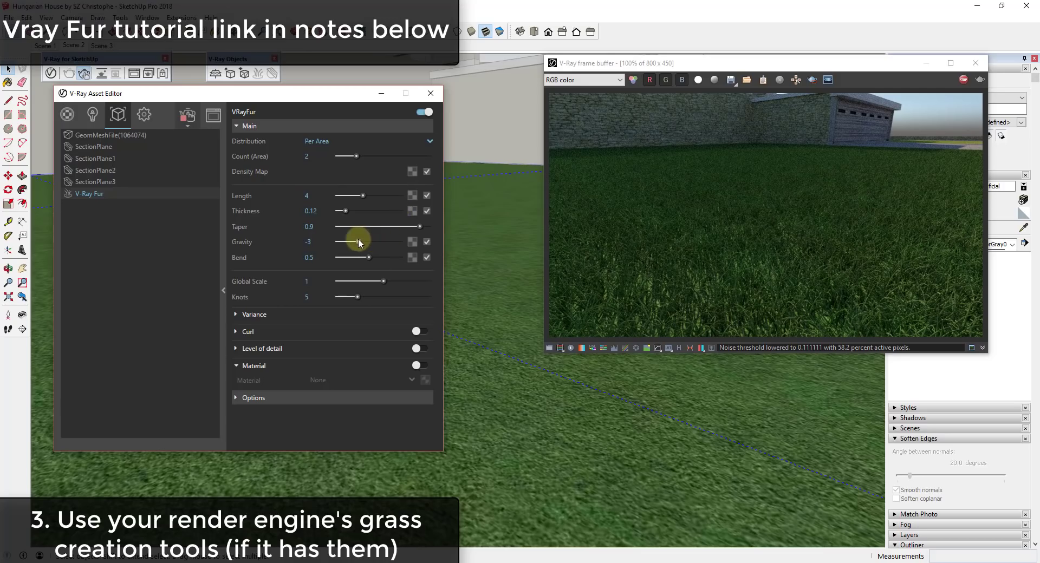
mouse_move(680, 460)
middle_mouse_down()
mouse_move(734, 432)
mouse_move(697, 388)
mouse_move(736, 396)
middle_mouse_up()
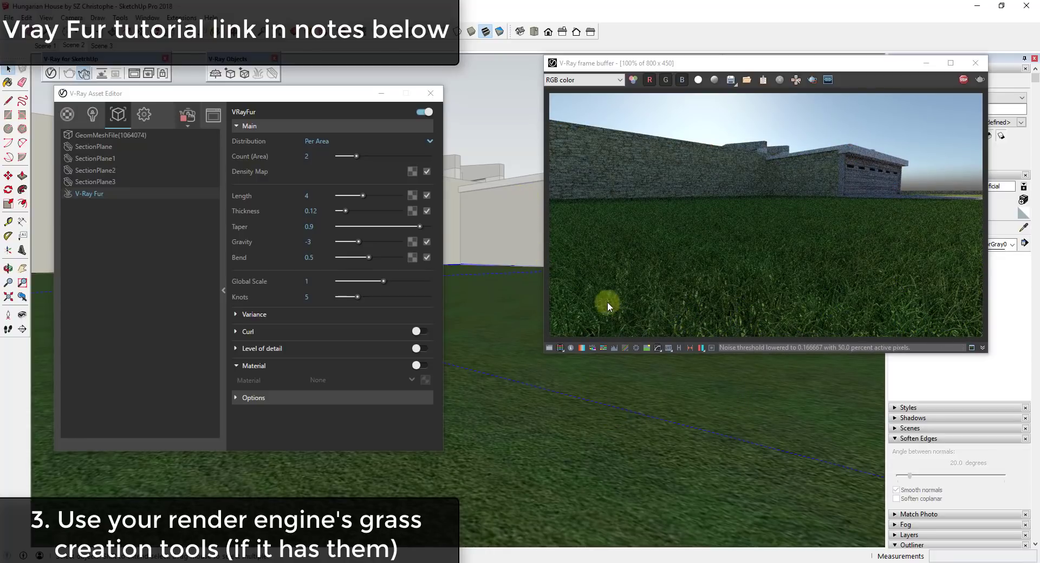
mouse_move(703, 385)
middle_mouse_down()
mouse_move(725, 435)
mouse_move(550, 308)
middle_mouse_up()
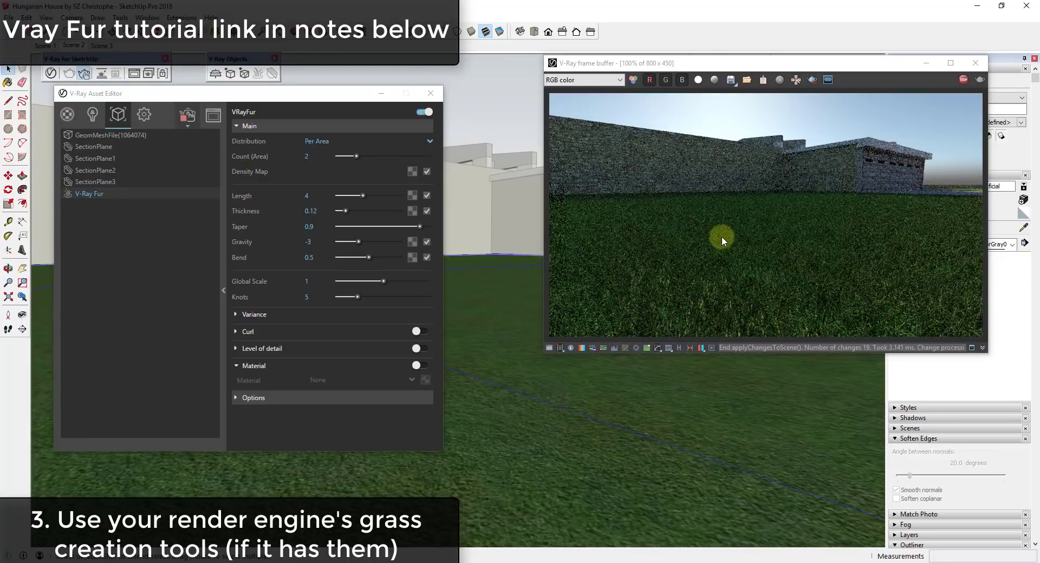